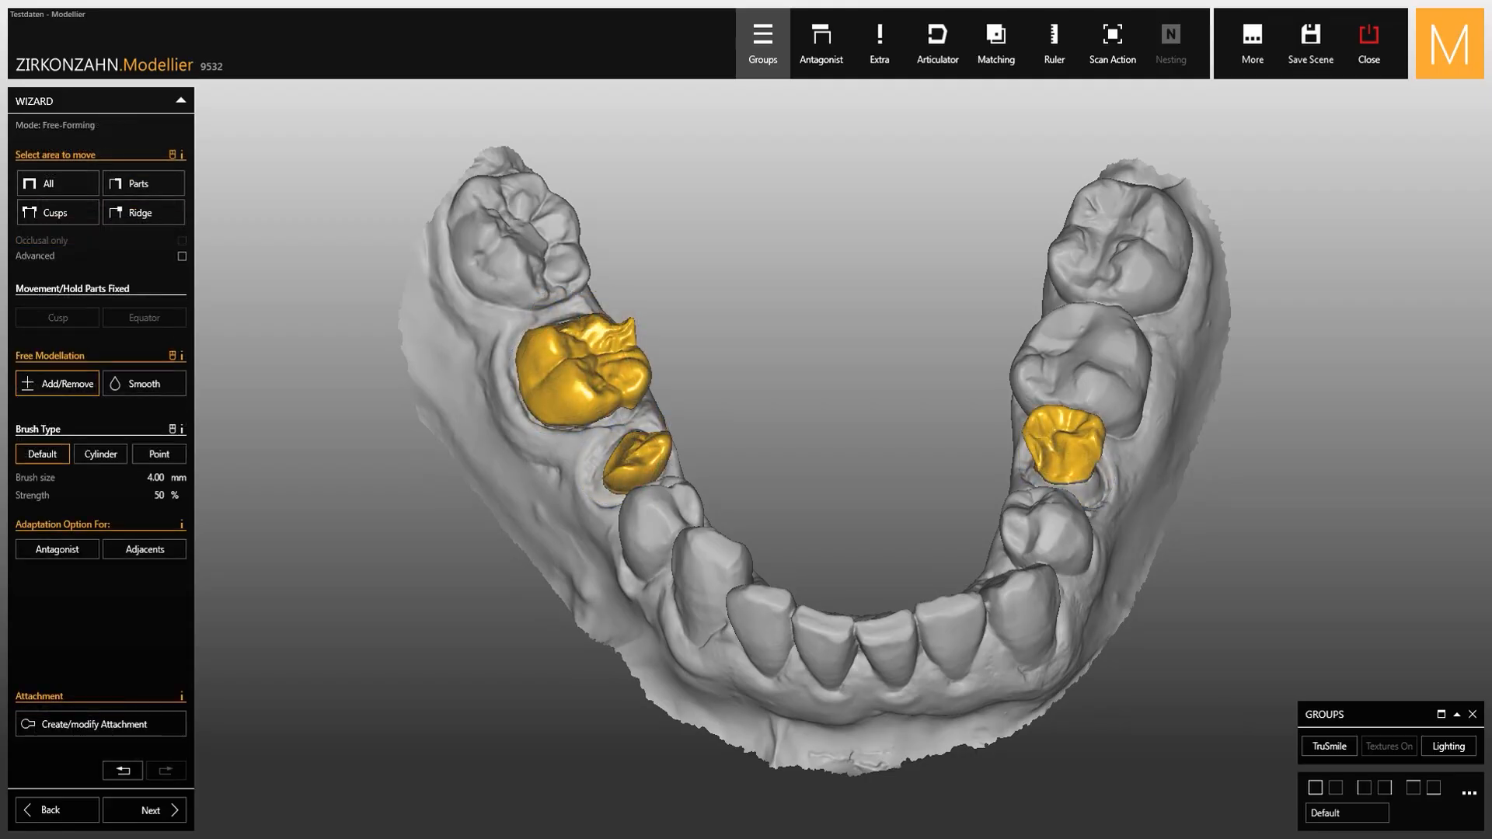
- Smooth the restorations on teeth 46, 45 and 35 down to flat bases with the default brush at 100 % strength
{"action": "left_click", "coordinate": [146, 384]}
{"action": "left_click_drag", "start_coordinate": [82, 509], "coordinate": [147, 509]}
{"action": "mouse_move", "coordinate": [542, 359]}
{"action": "left_mouse_down"}
{"action": "mouse_move", "coordinate": [571, 392]}
{"action": "mouse_move", "coordinate": [620, 339]}
{"action": "mouse_move", "coordinate": [579, 373]}
{"action": "mouse_move", "coordinate": [543, 350]}
{"action": "mouse_move", "coordinate": [573, 353]}
{"action": "mouse_move", "coordinate": [642, 464]}
{"action": "left_mouse_up"}
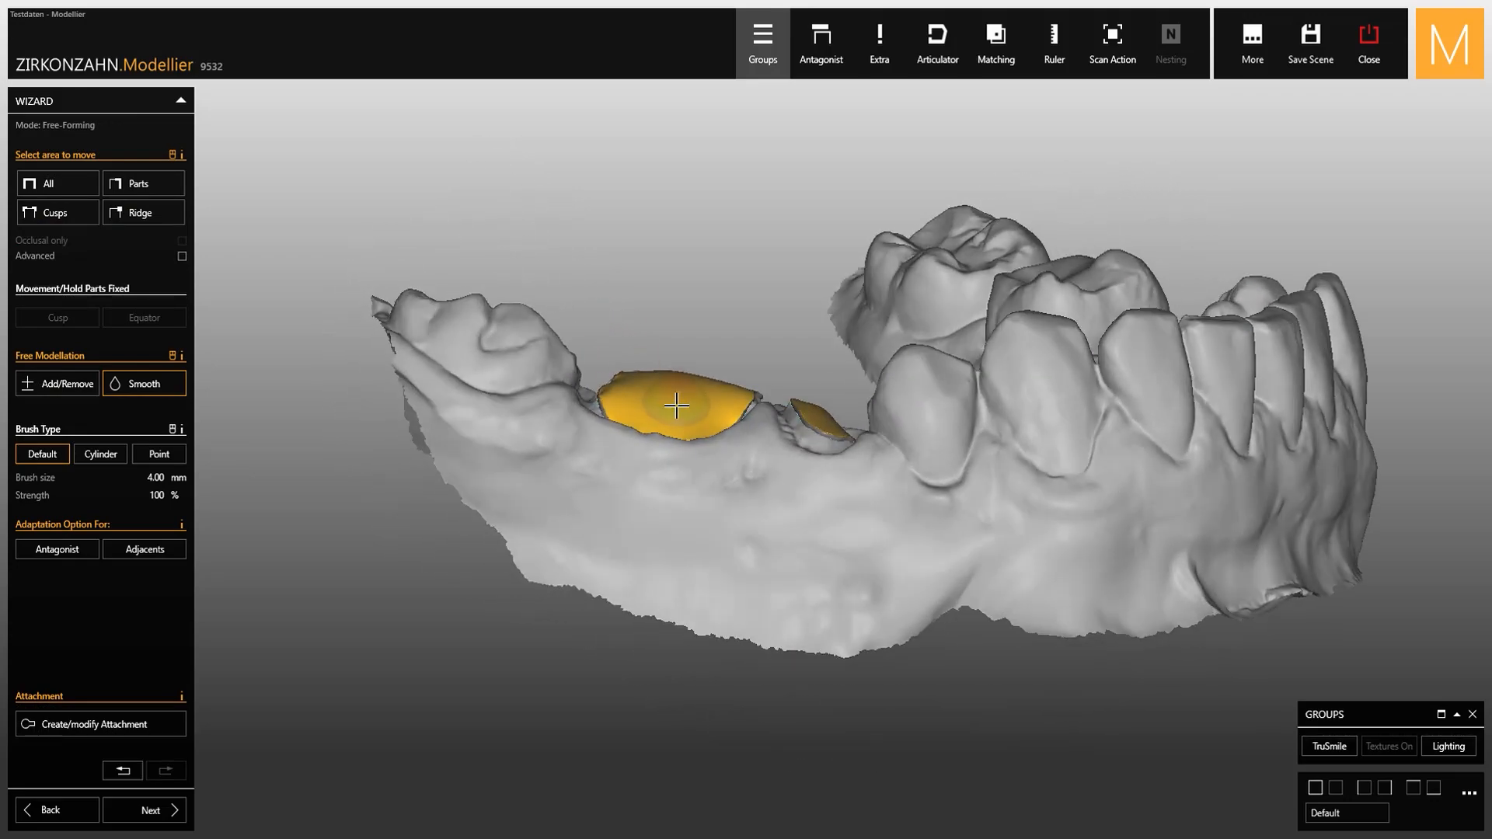
{"action": "mouse_move", "coordinate": [682, 400]}
{"action": "left_mouse_down"}
{"action": "mouse_move", "coordinate": [664, 388]}
{"action": "mouse_move", "coordinate": [633, 408]}
{"action": "left_mouse_up"}
{"action": "right_click_drag", "start_coordinate": [634, 408], "coordinate": [435, 528]}
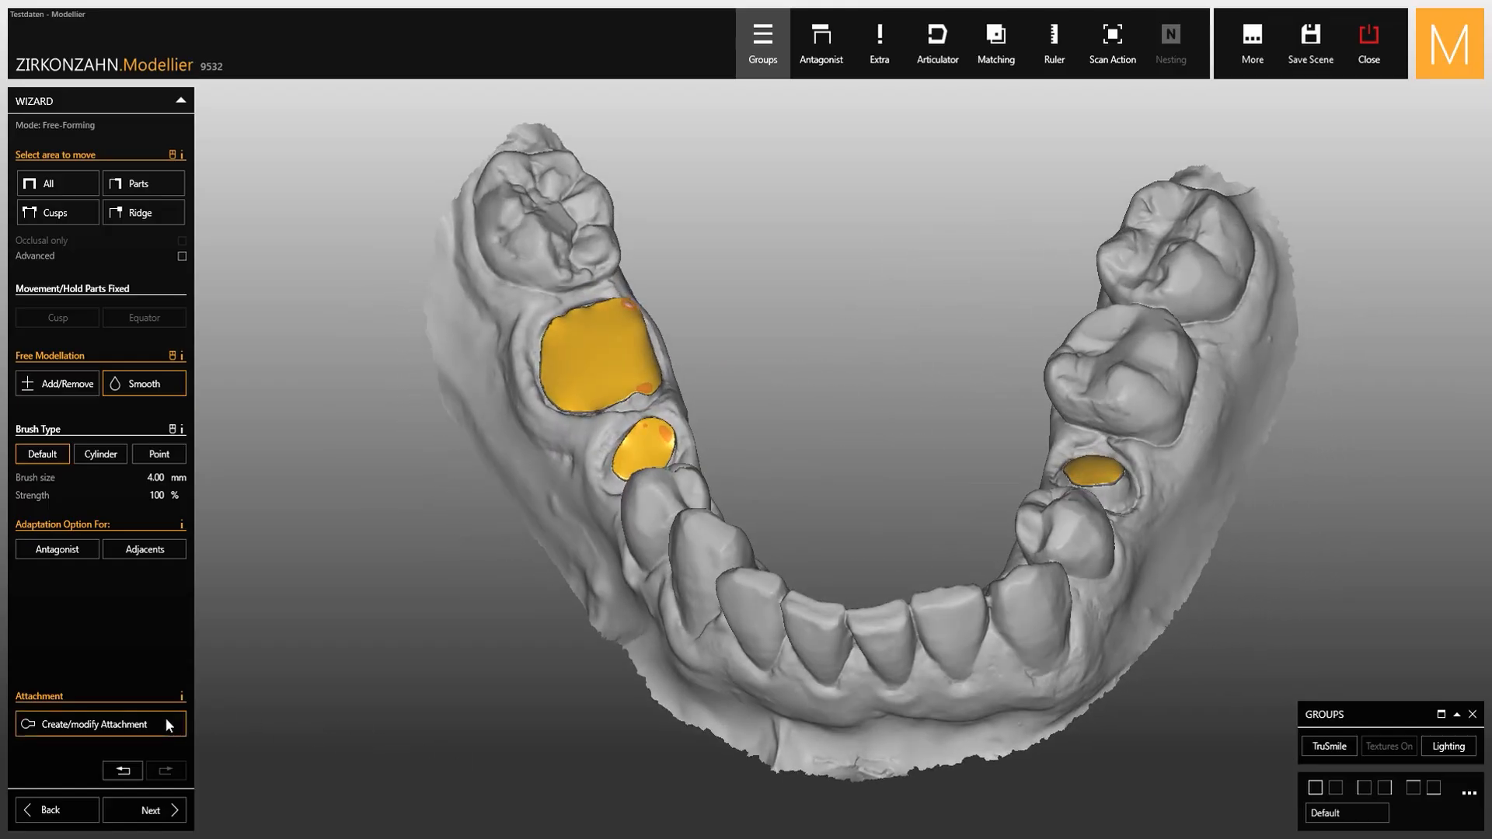
- Choose the Zirkonzahn Postcore attachment Lower Timble 46 from the attachment library
{"action": "left_click", "coordinate": [165, 717]}
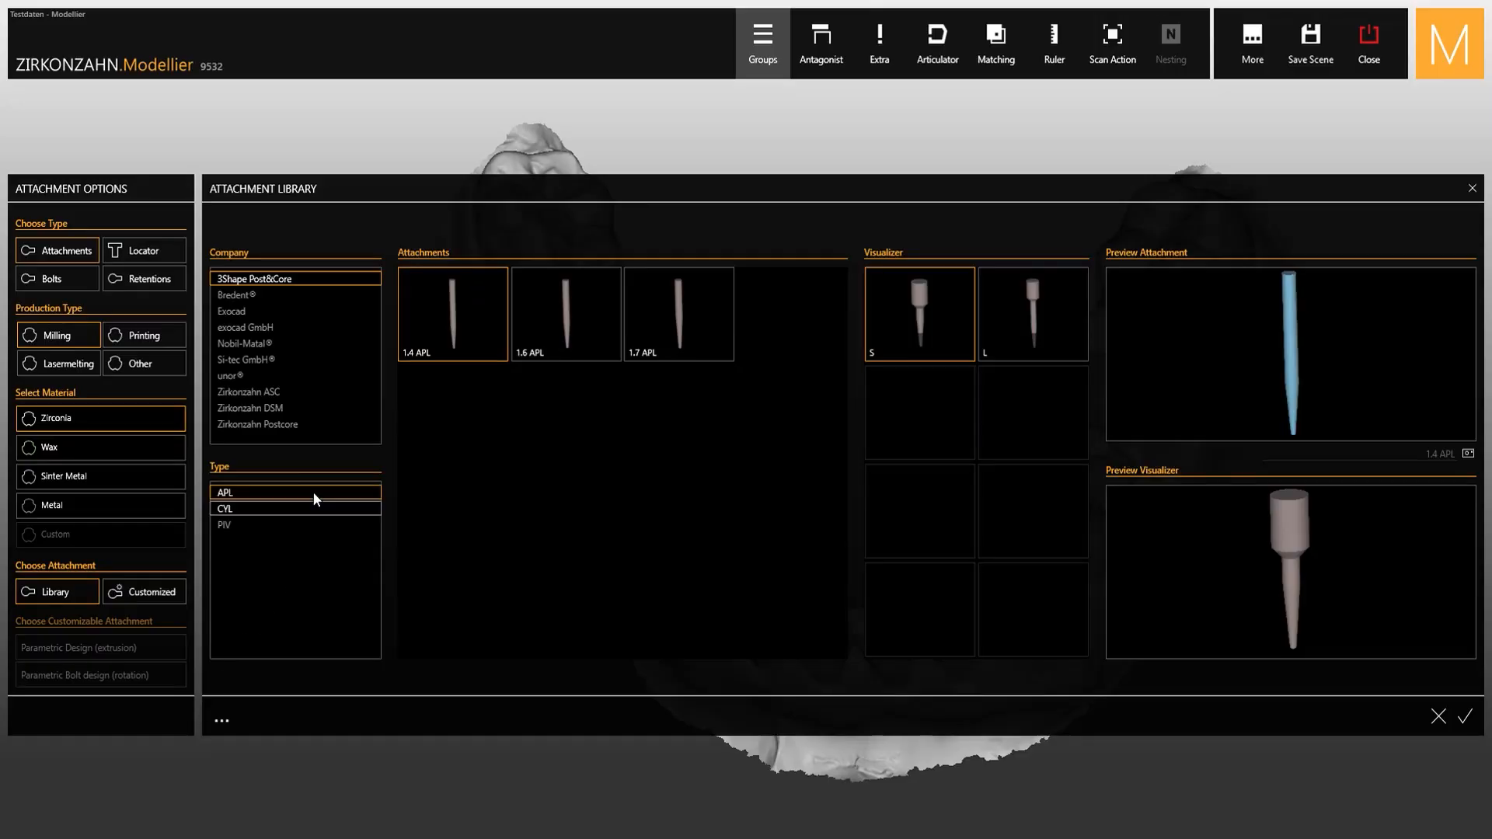
{"action": "left_click", "coordinate": [336, 426]}
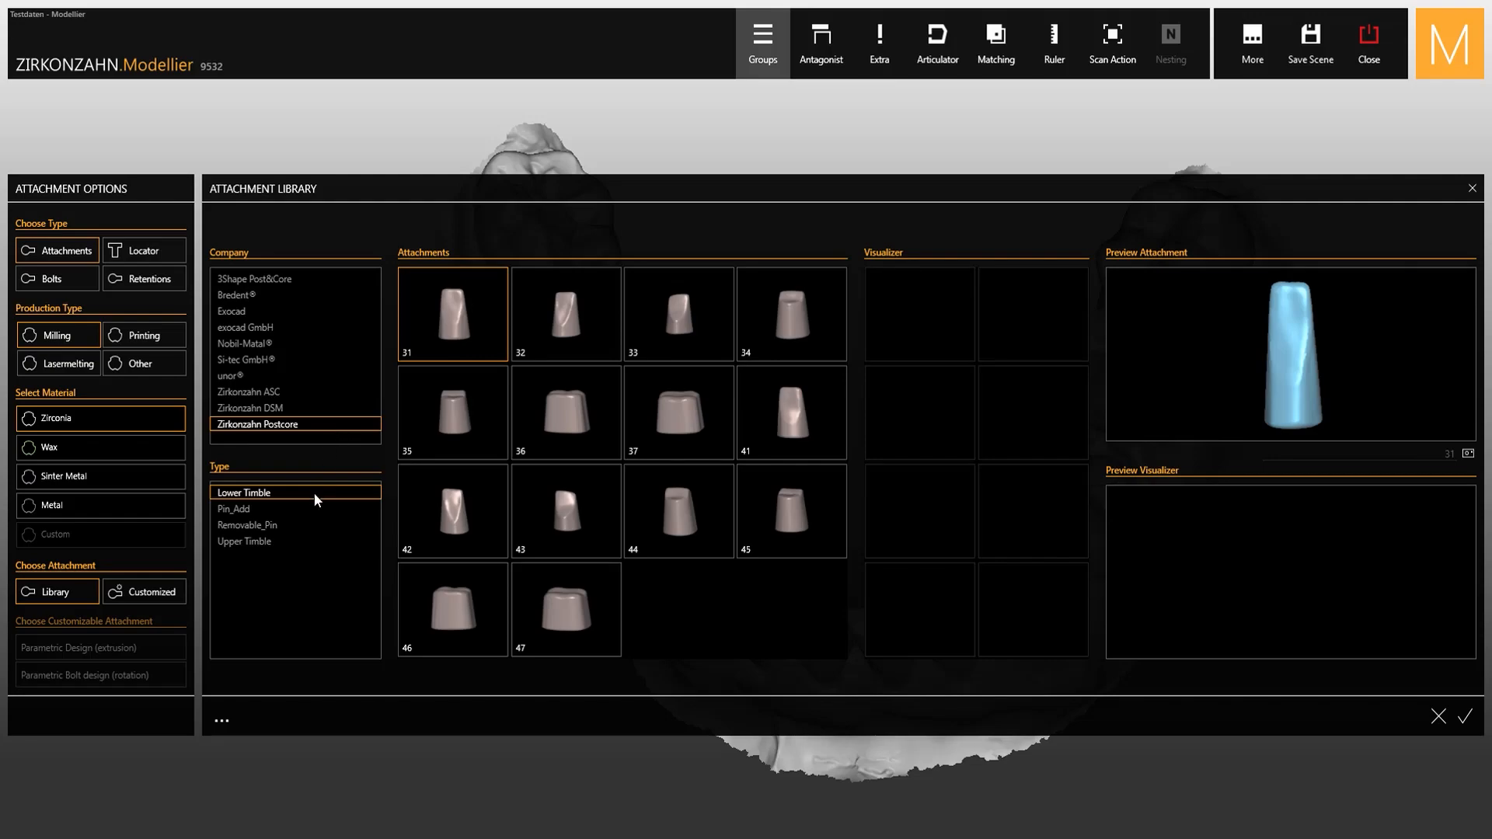
{"action": "left_click", "coordinate": [305, 538]}
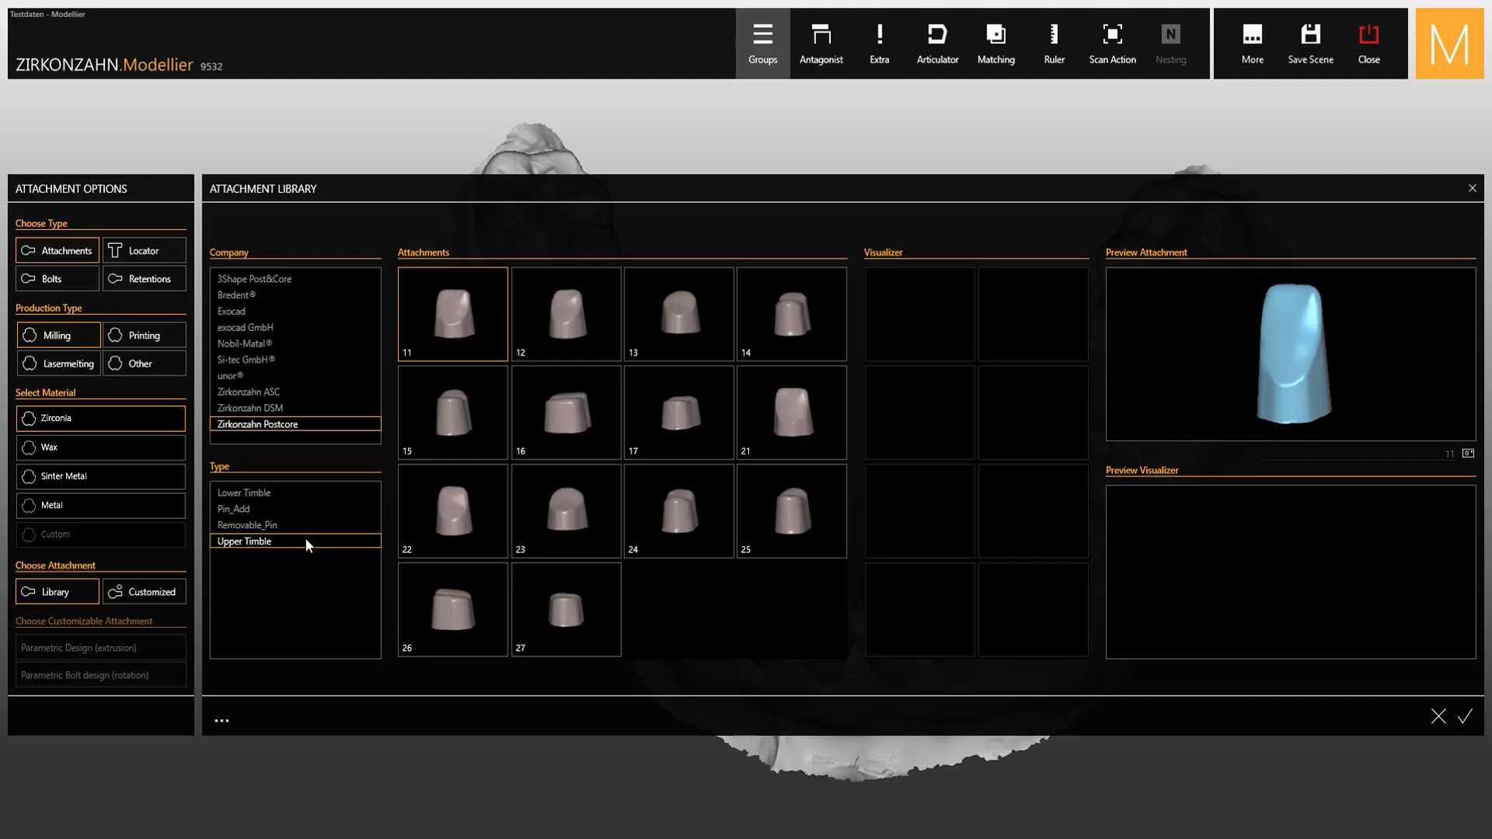
{"action": "left_click", "coordinate": [325, 491]}
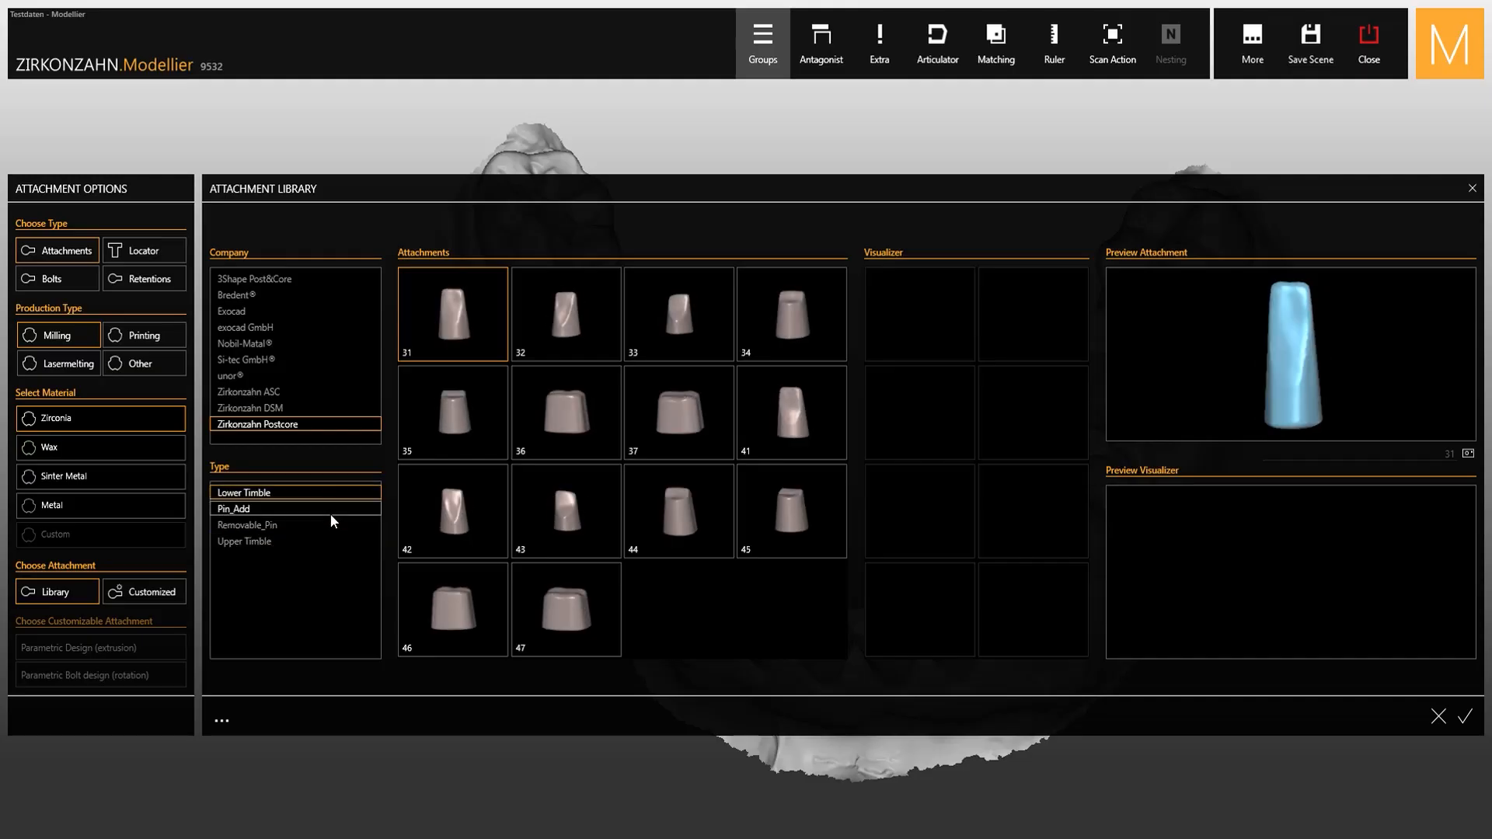
{"action": "left_click", "coordinate": [429, 603]}
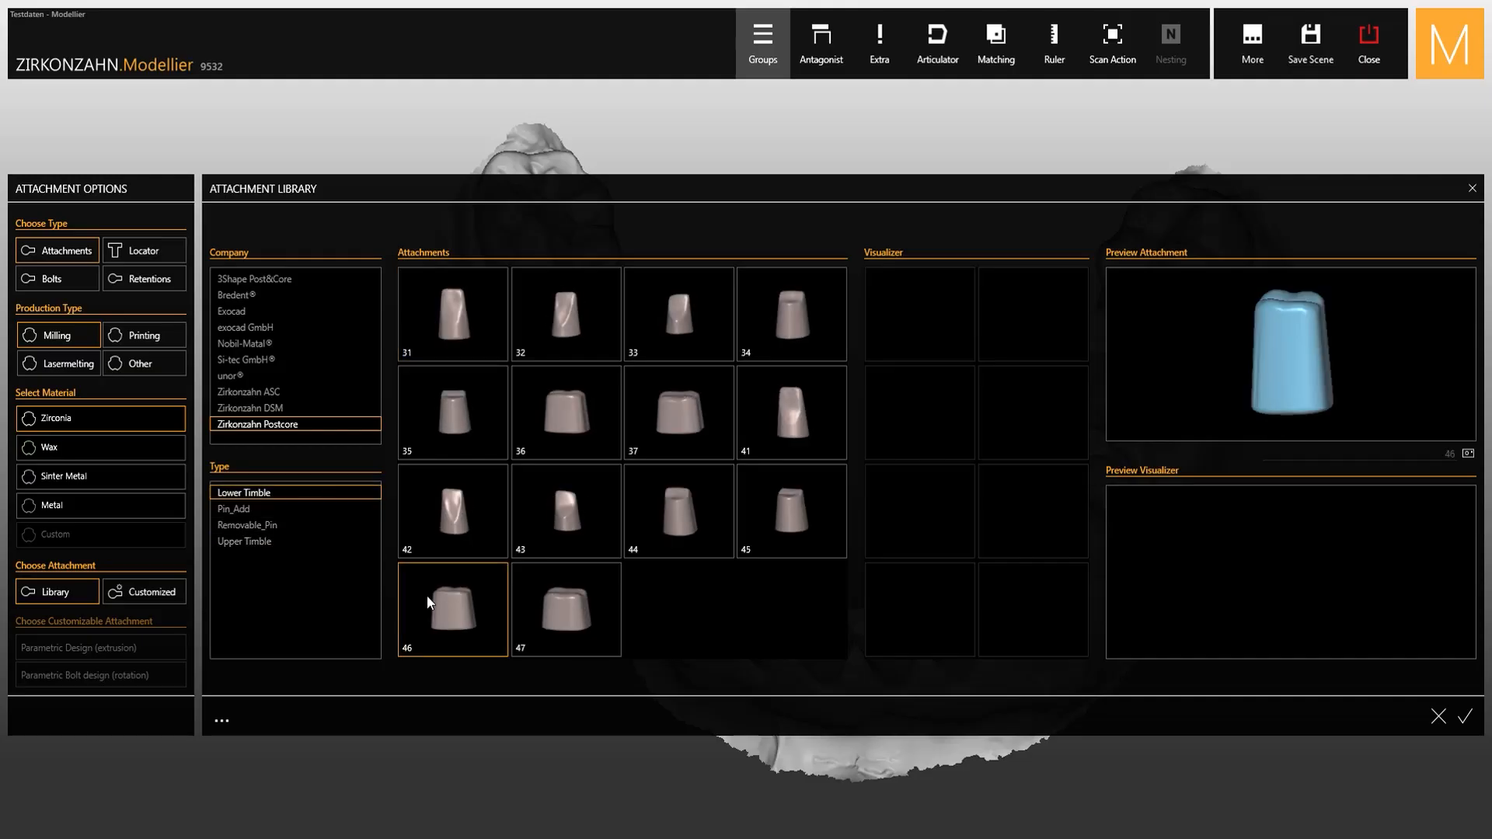
{"action": "left_click", "coordinate": [1471, 723]}
- Place the Lower Timble 46 attachment on the flattened molar base, centre it and lower it into the base
{"action": "left_click", "coordinate": [601, 361]}
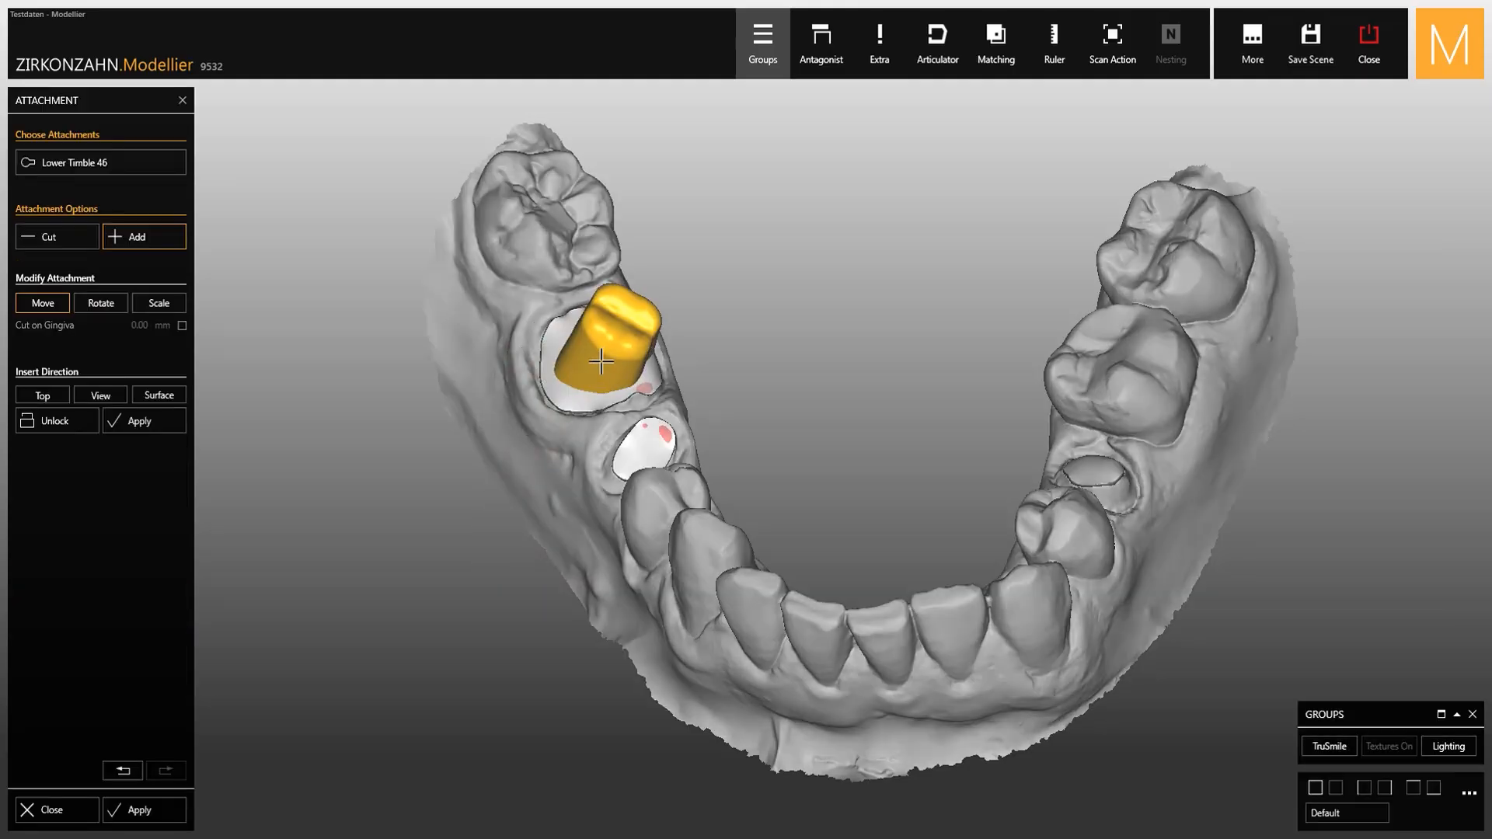
{"action": "left_click_drag", "start_coordinate": [601, 361], "coordinate": [576, 329]}
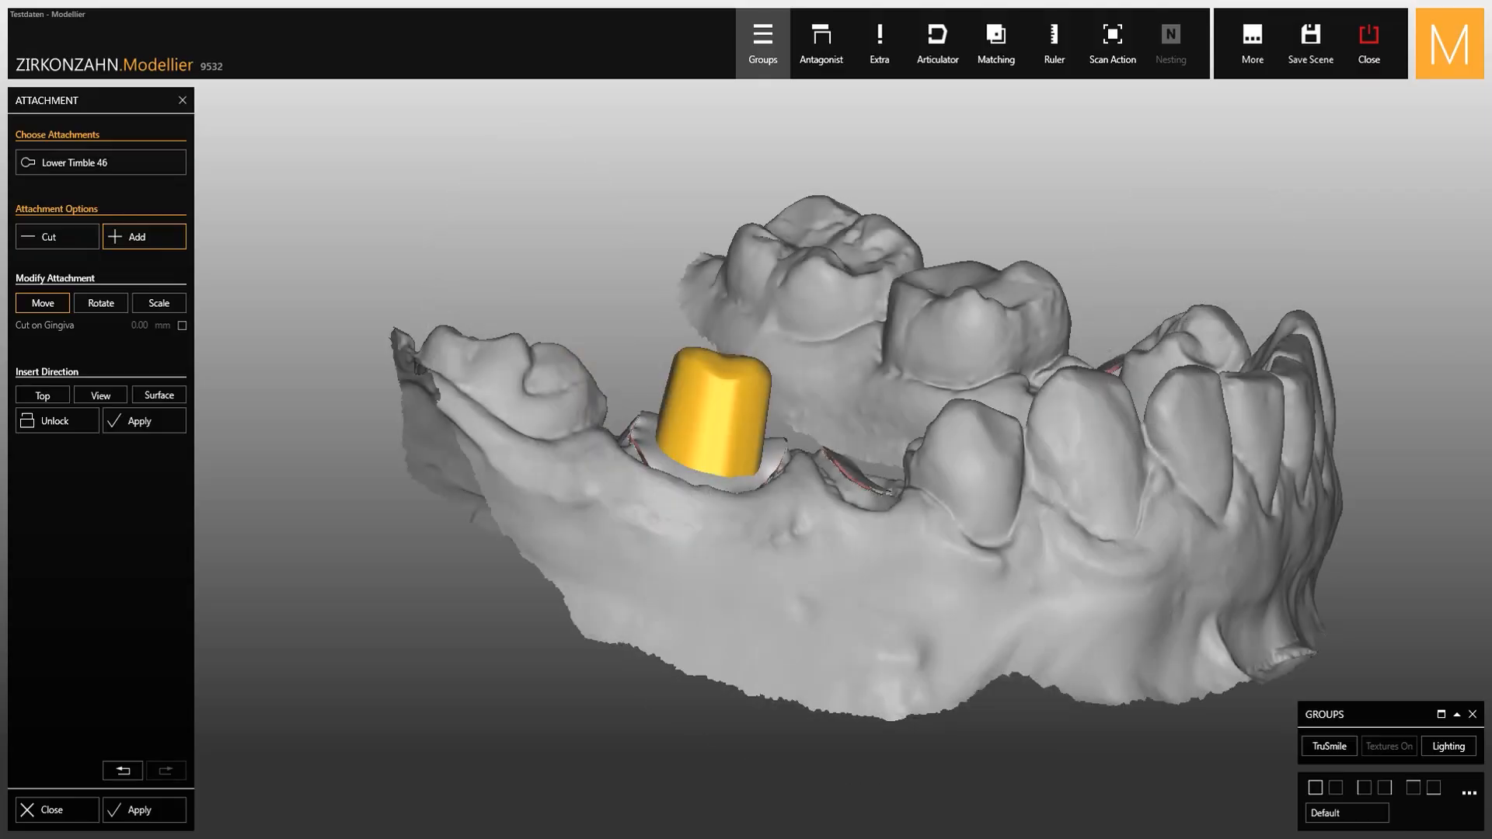
{"action": "mouse_move", "coordinate": [717, 441]}
{"action": "left_mouse_down"}
{"action": "mouse_move", "coordinate": [719, 426]}
{"action": "mouse_move", "coordinate": [714, 468]}
{"action": "left_mouse_up"}
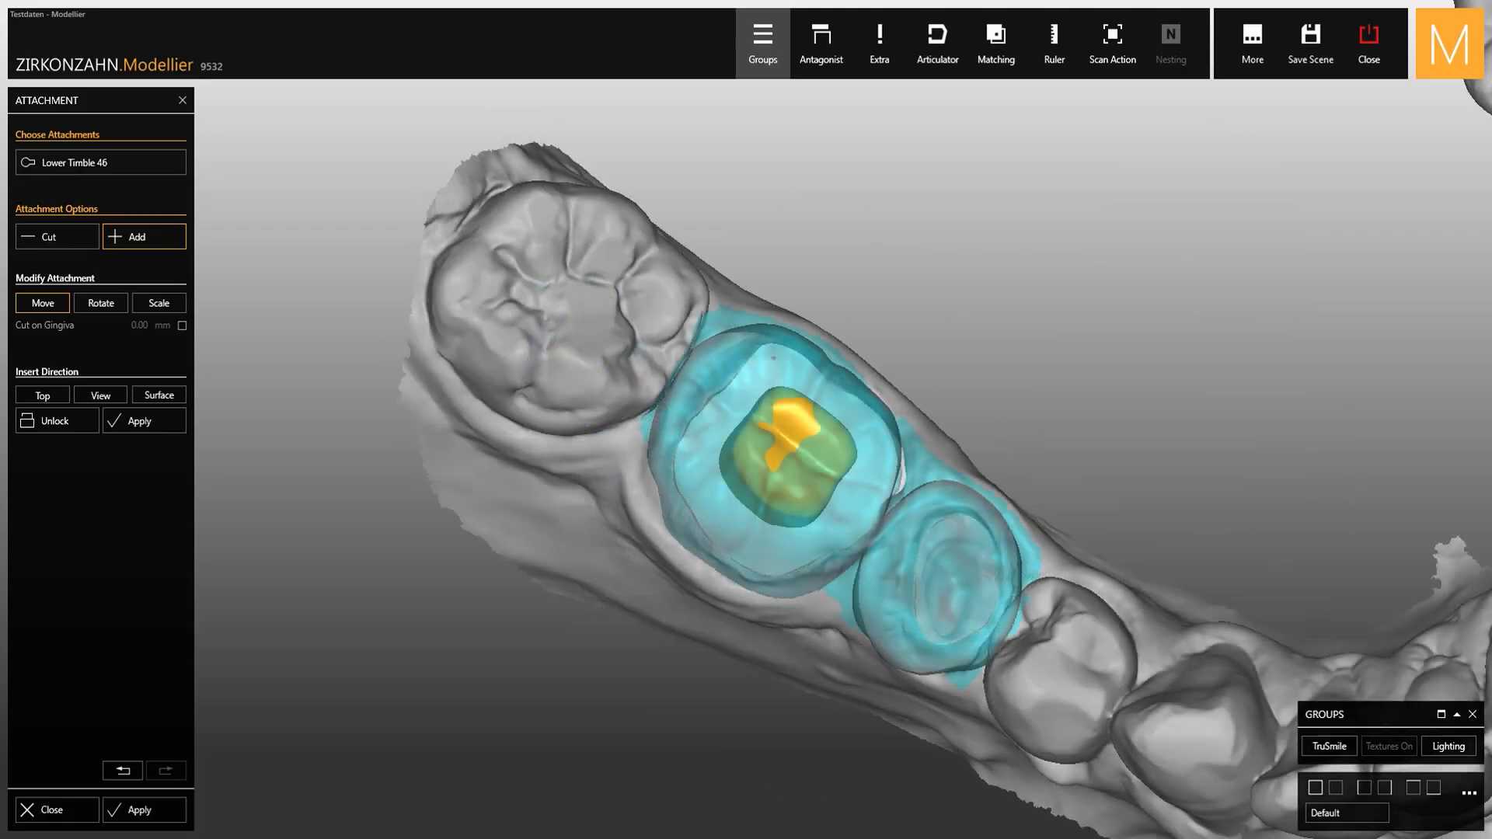
- Scale the Lower Timble 46 attachment to fit inside the transparent crown, adjust its position and add it to the molar base
{"action": "left_click", "coordinate": [182, 304]}
{"action": "left_click_drag", "start_coordinate": [782, 461], "coordinate": [780, 412]}
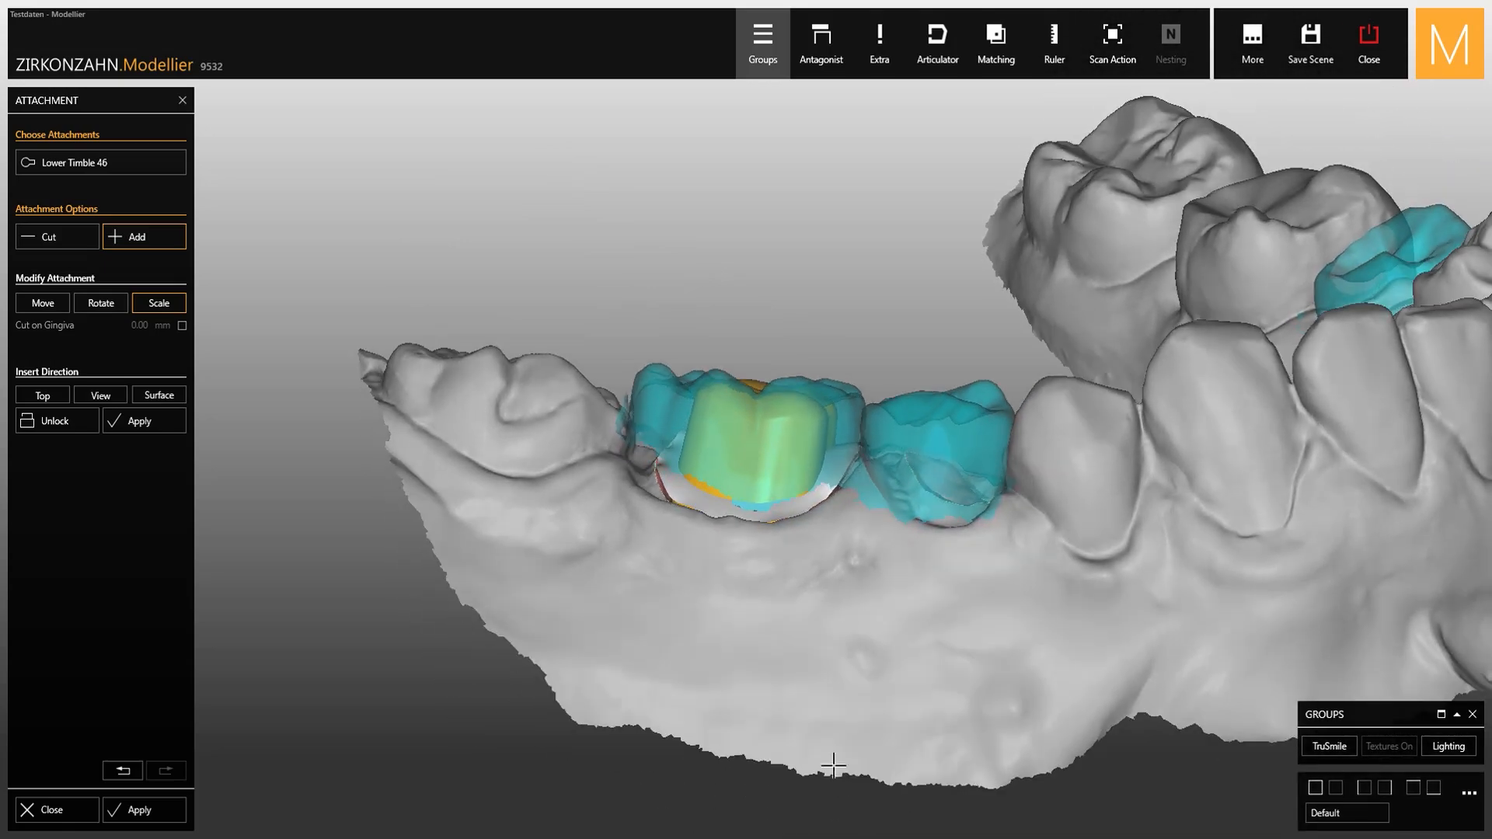
{"action": "left_click_drag", "start_coordinate": [794, 418], "coordinate": [708, 445]}
{"action": "left_click", "coordinate": [56, 305]}
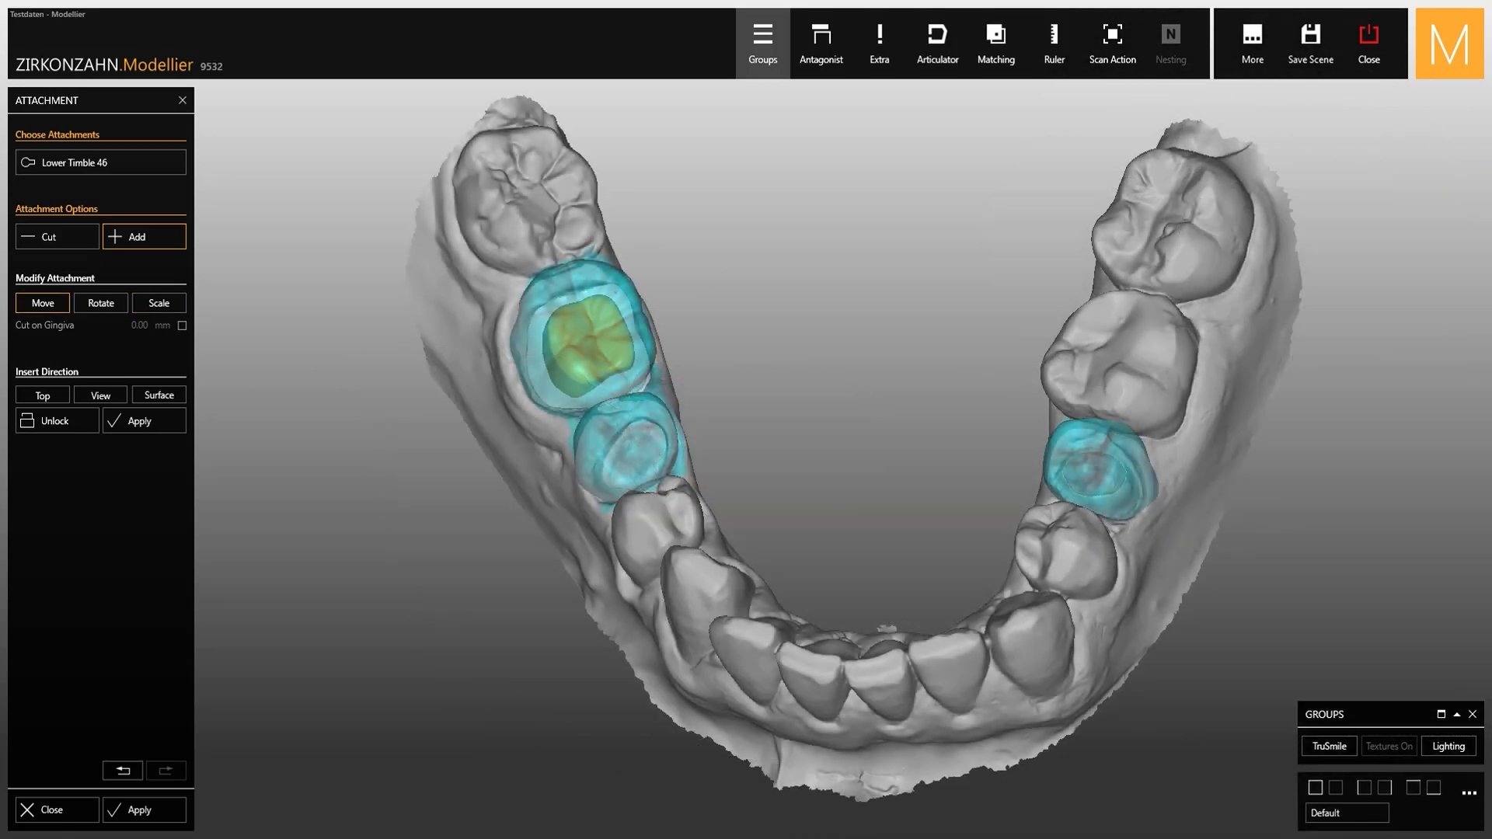
{"action": "left_click", "coordinate": [175, 427]}
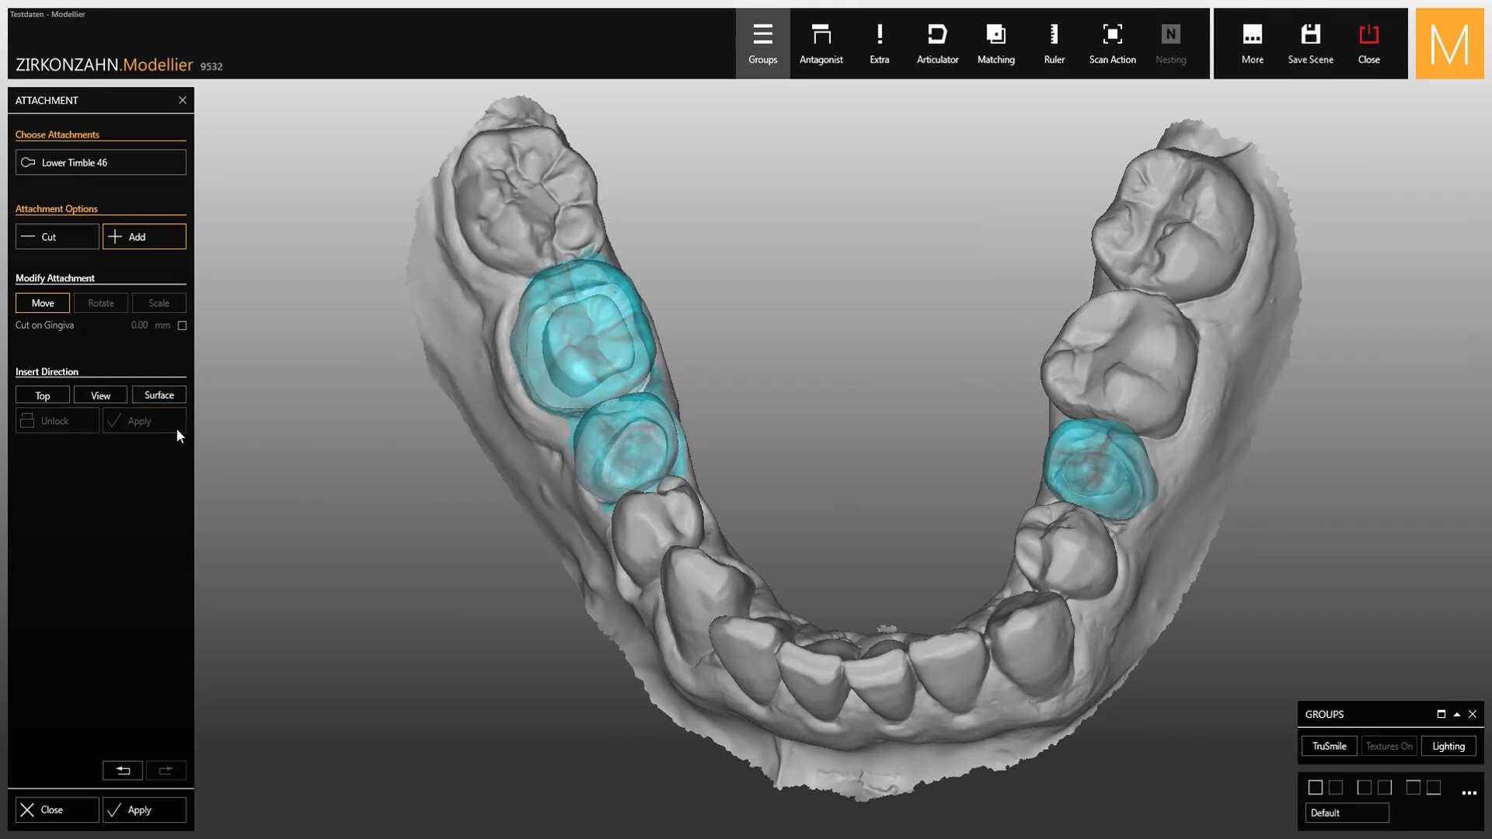
- Choose the Lower Timble 45 attachment, place it on the premolar base beside the molar thimble and add it there
{"action": "left_click", "coordinate": [185, 170]}
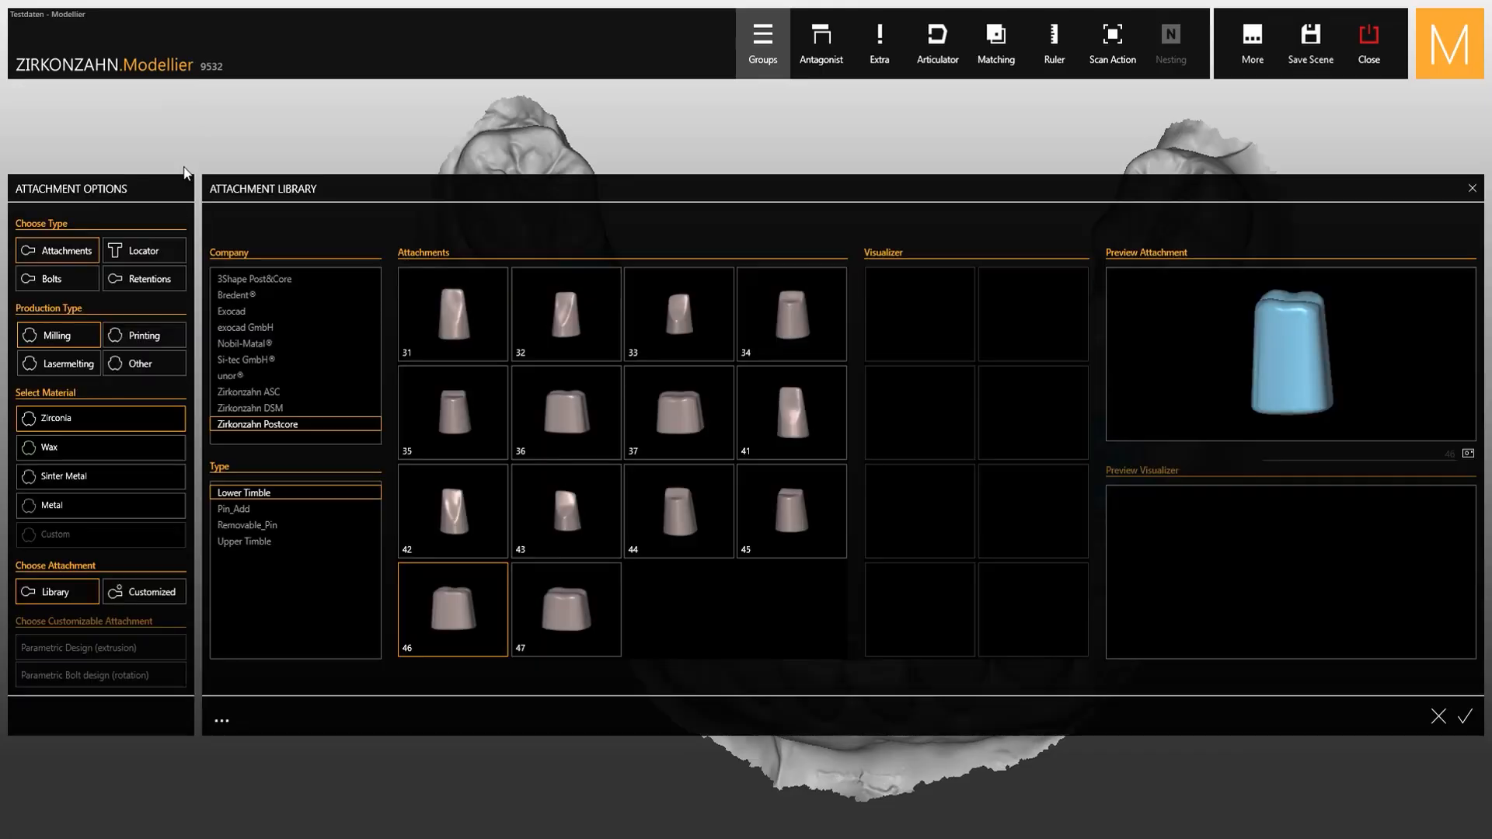
{"action": "left_click", "coordinate": [742, 497]}
{"action": "left_click", "coordinate": [1465, 715]}
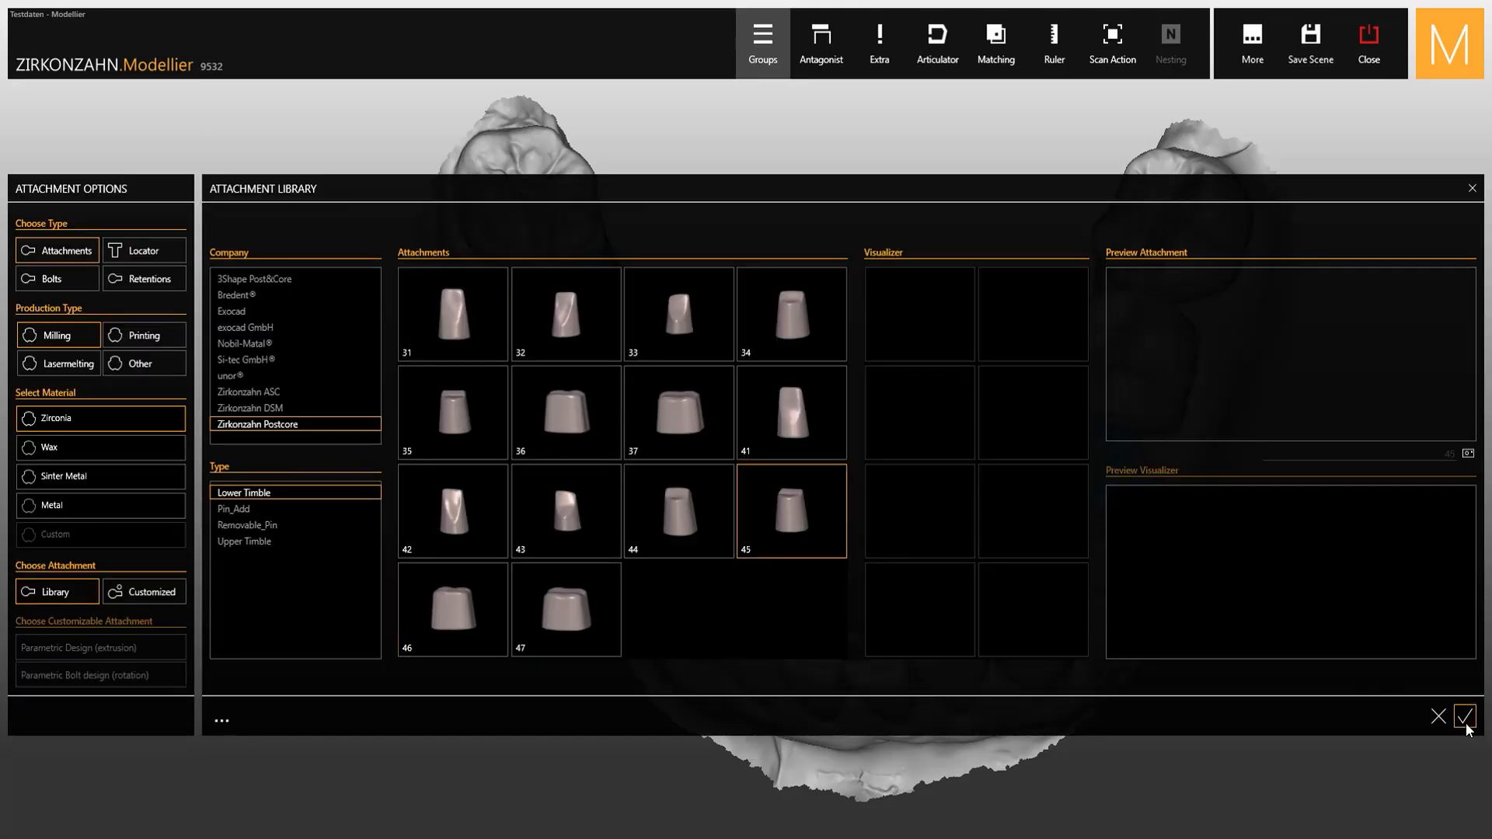
{"action": "left_click", "coordinate": [610, 459]}
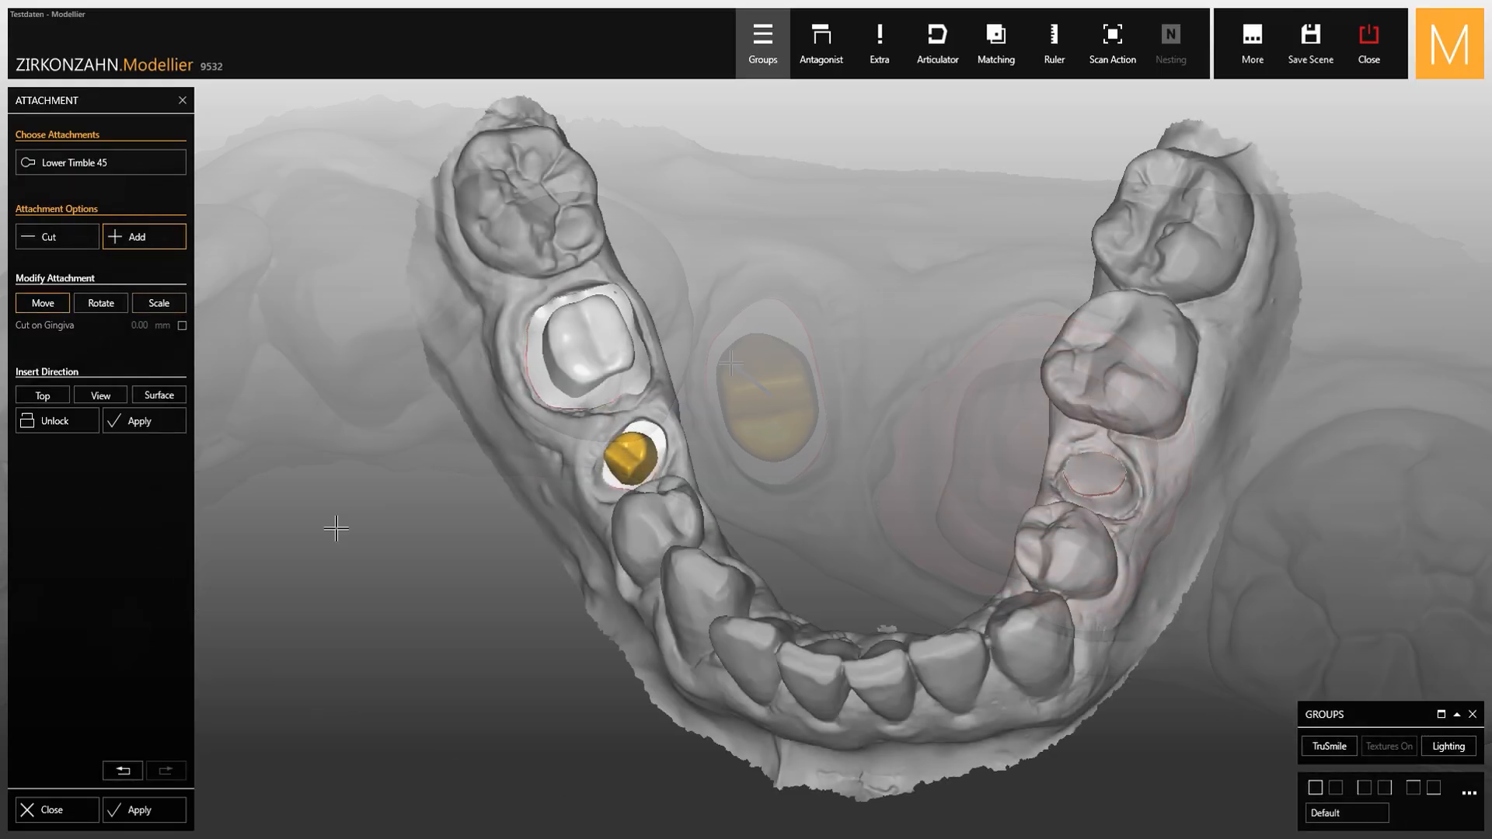
{"action": "left_click", "coordinate": [175, 413]}
- Add a Lower Timble 35 attachment, scaled to fit, to the premolar base on the opposite side and accept all attachments
{"action": "left_click", "coordinate": [174, 166]}
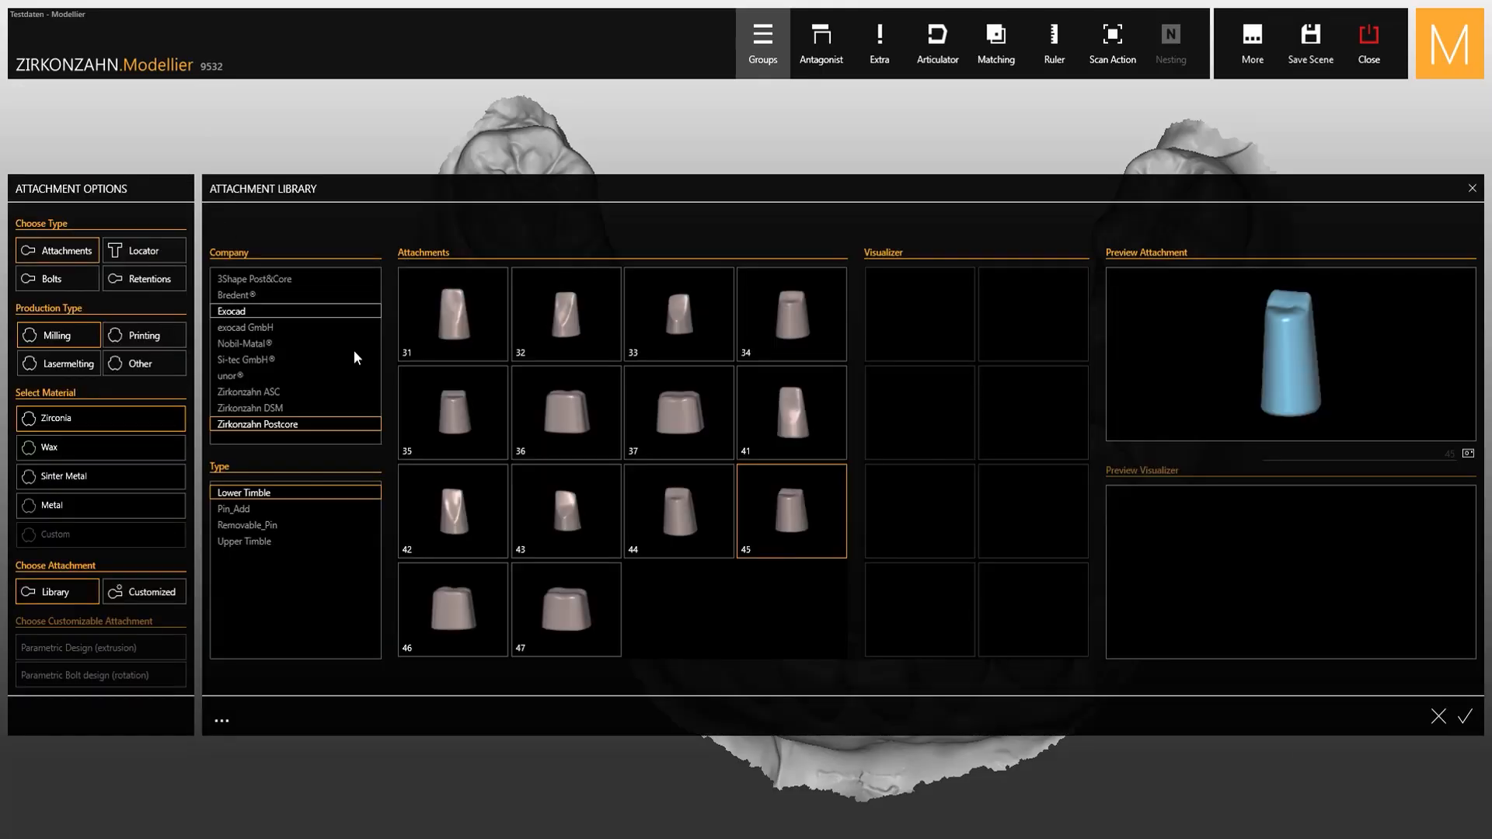
{"action": "left_click", "coordinate": [432, 412]}
{"action": "left_click", "coordinate": [1465, 712]}
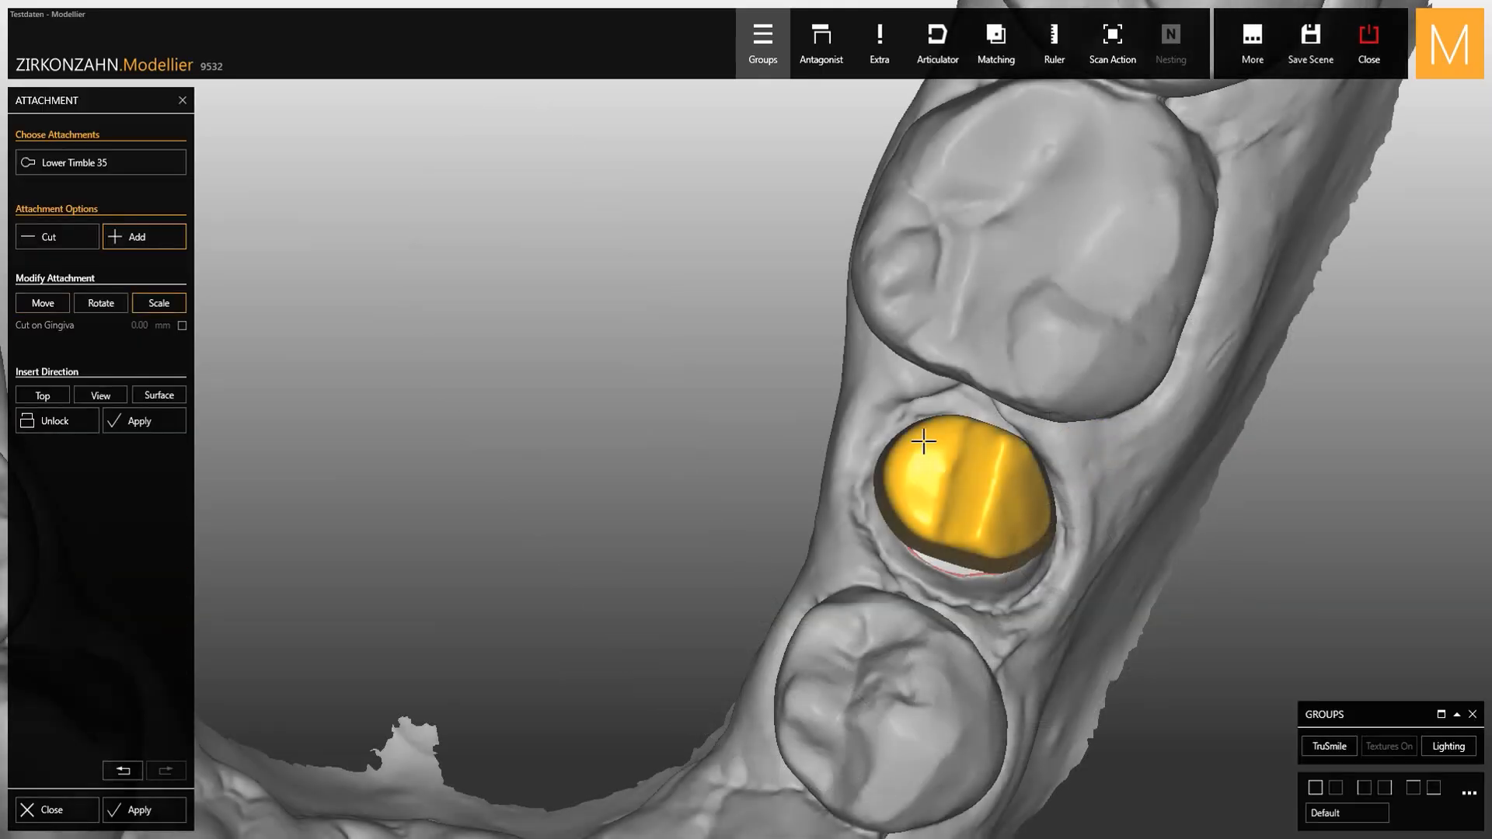
{"action": "left_click_drag", "start_coordinate": [923, 441], "coordinate": [1018, 501], "text": "shift"}
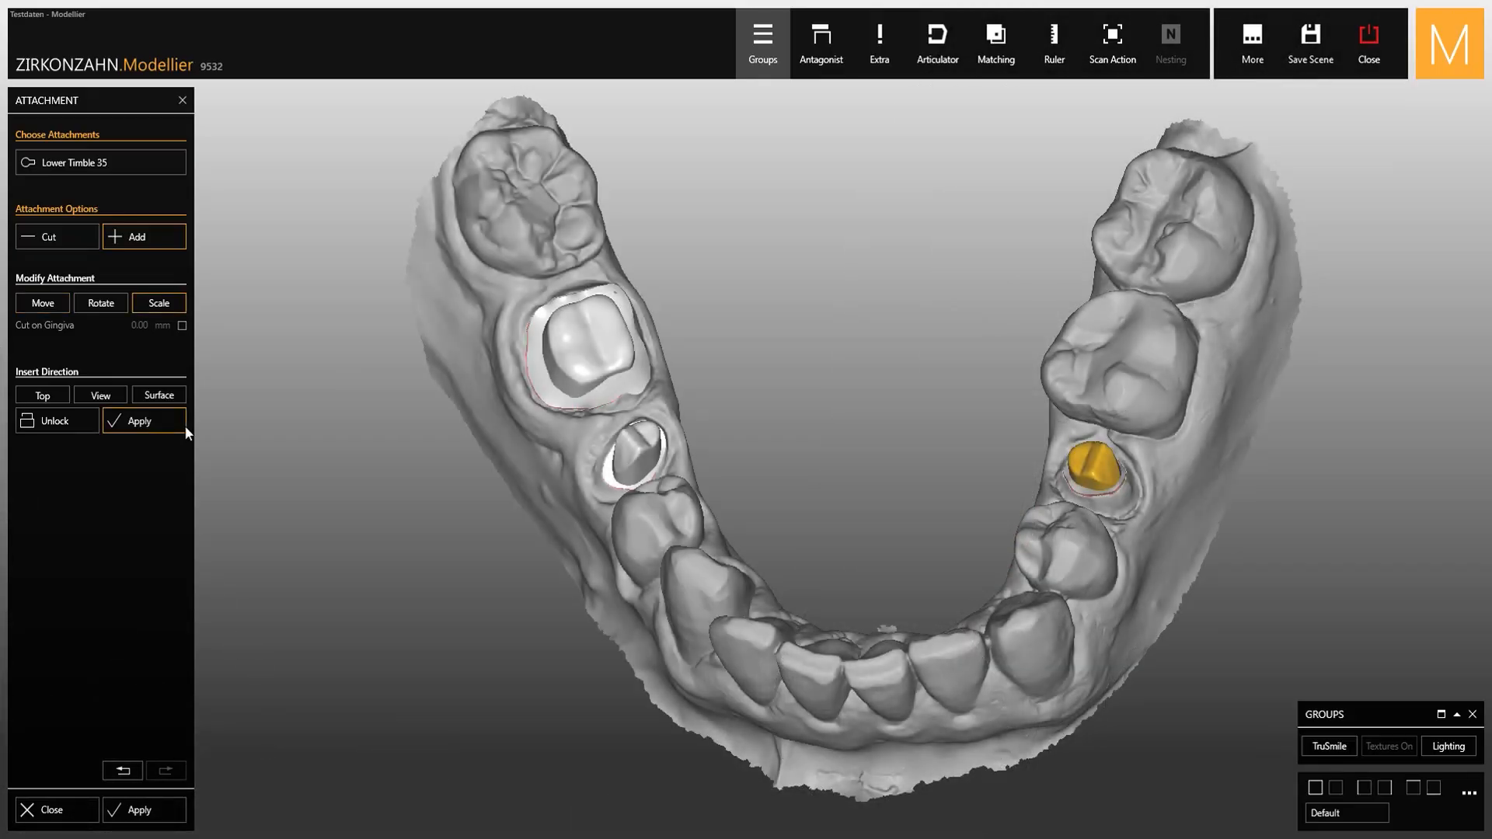
{"action": "left_click", "coordinate": [184, 426]}
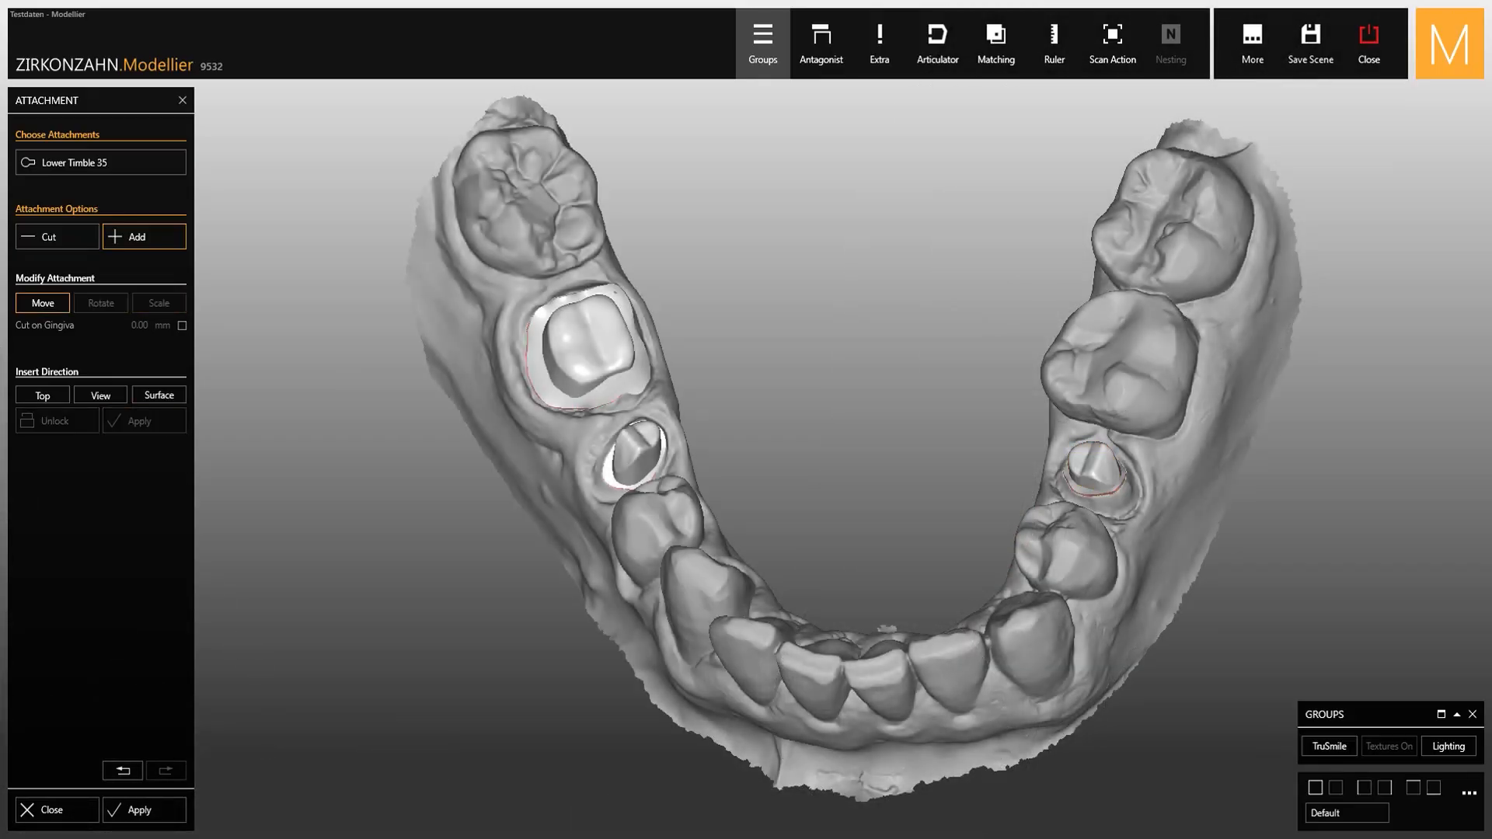
{"action": "left_click", "coordinate": [176, 809]}
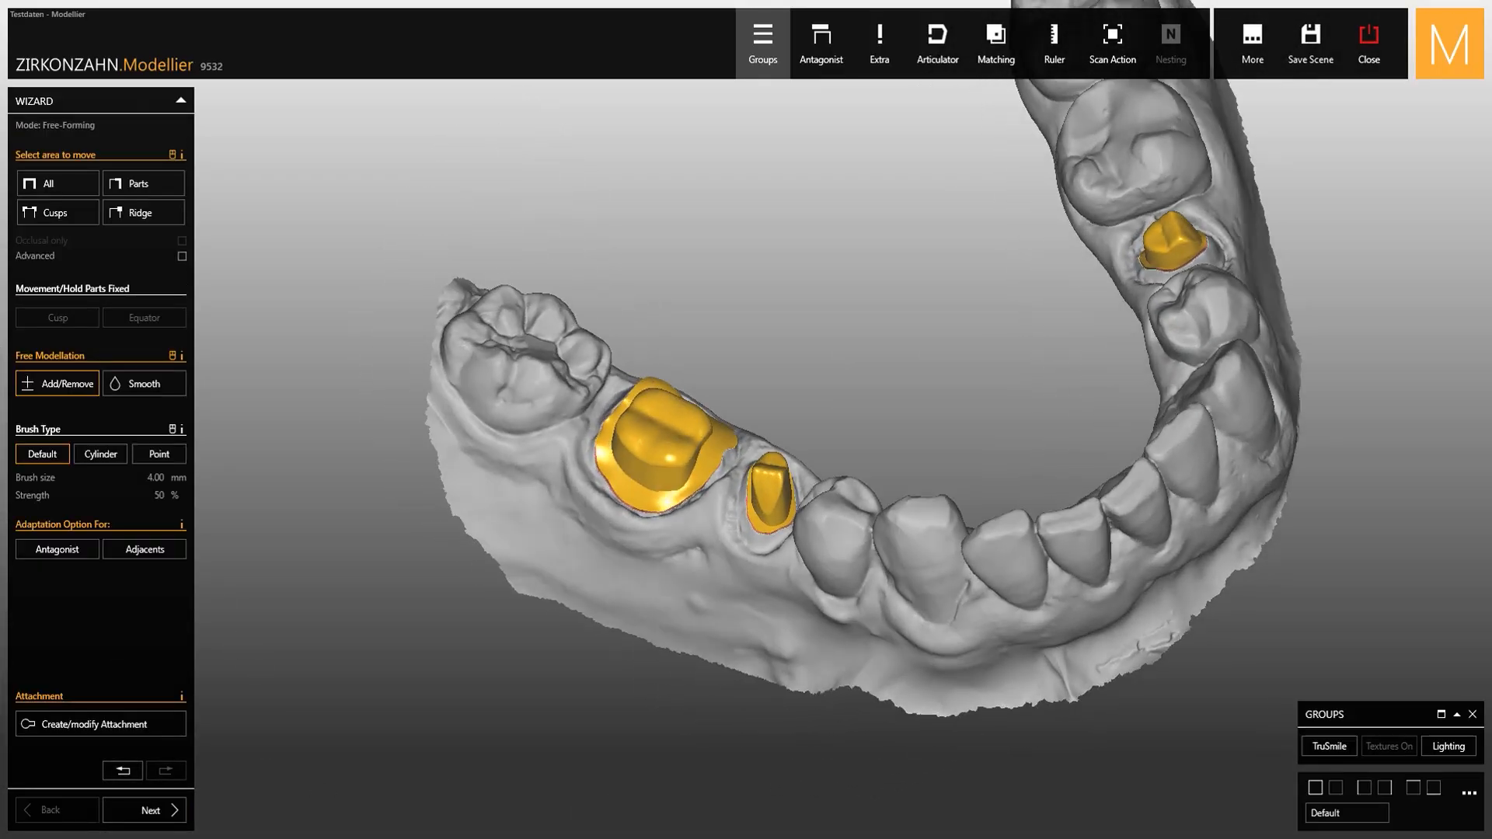
- Smooth the edges of the tooth 45 thimble with a 1.20 mm brush at 10 % strength
{"action": "right_click_drag", "start_coordinate": [669, 451], "coordinate": [683, 397]}
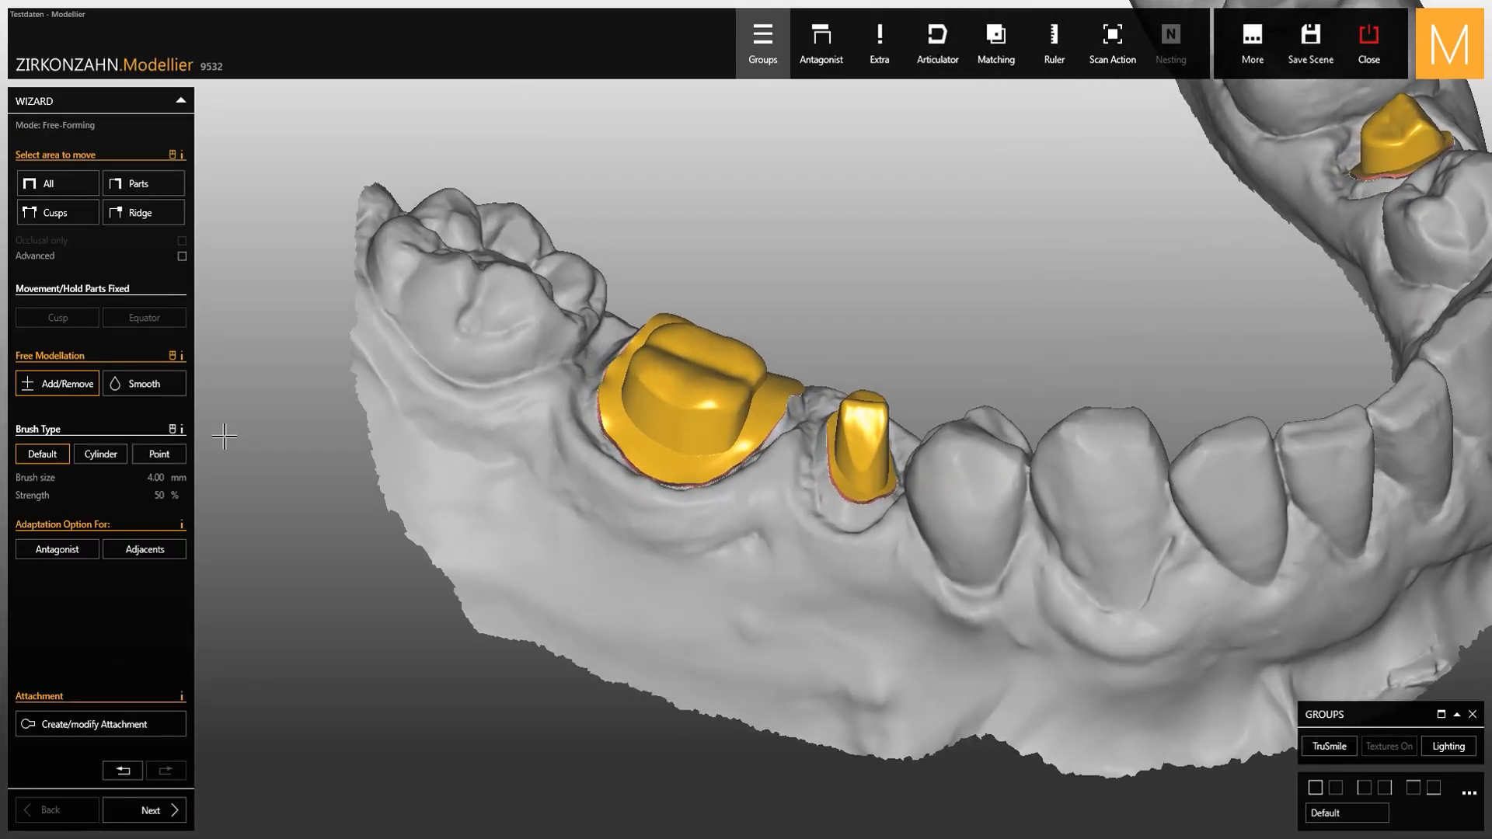
{"action": "left_click", "coordinate": [144, 384]}
{"action": "scroll", "coordinate": [855, 435], "scroll_direction": "up", "scroll_amount": 4}
{"action": "right_click_drag", "start_coordinate": [854, 435], "coordinate": [844, 378]}
{"action": "key", "text": "1"}
{"action": "left_click_drag", "start_coordinate": [882, 382], "coordinate": [825, 399]}
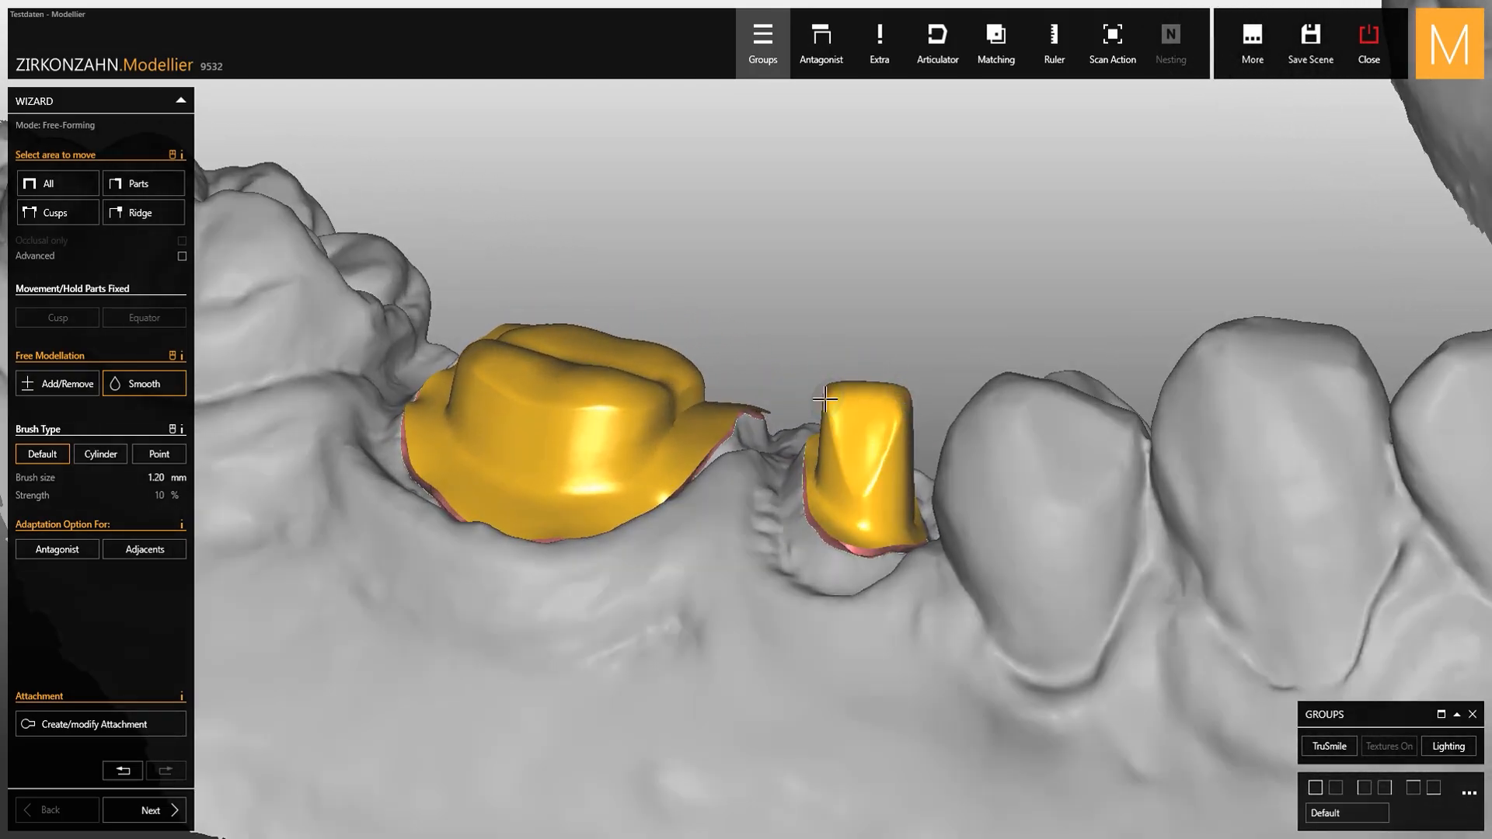
{"action": "scroll", "coordinate": [825, 398], "scroll_direction": "down", "scroll_amount": 5}
{"action": "right_click_drag", "start_coordinate": [825, 398], "coordinate": [801, 497]}
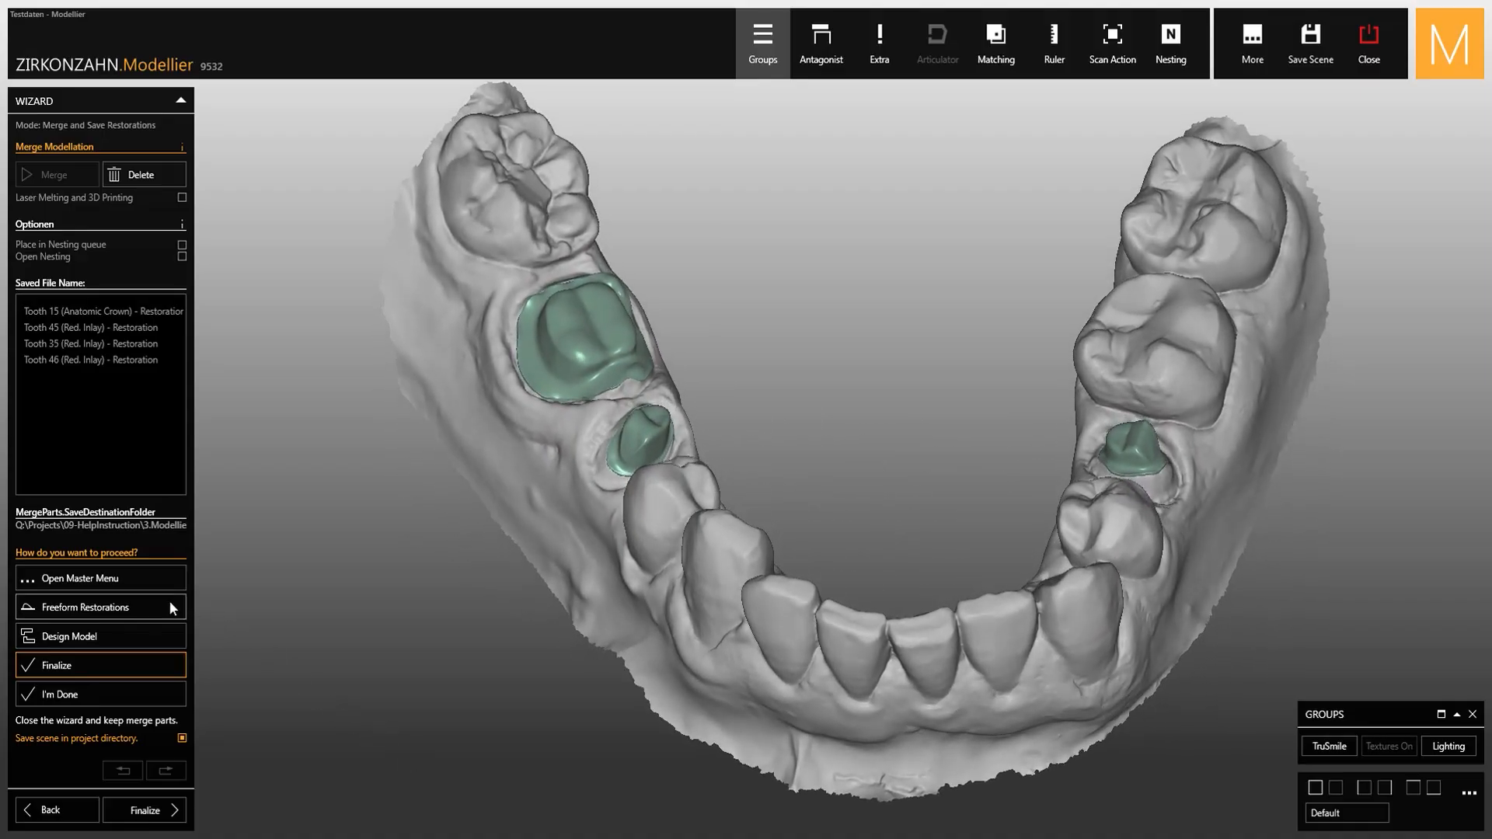
- Proceed to freeforming the merged restorations and choose the Zirkonzahn Postcore Removable_Pin 1.7 Remove attachment from the library
{"action": "left_click", "coordinate": [182, 817]}
{"action": "left_click", "coordinate": [176, 723]}
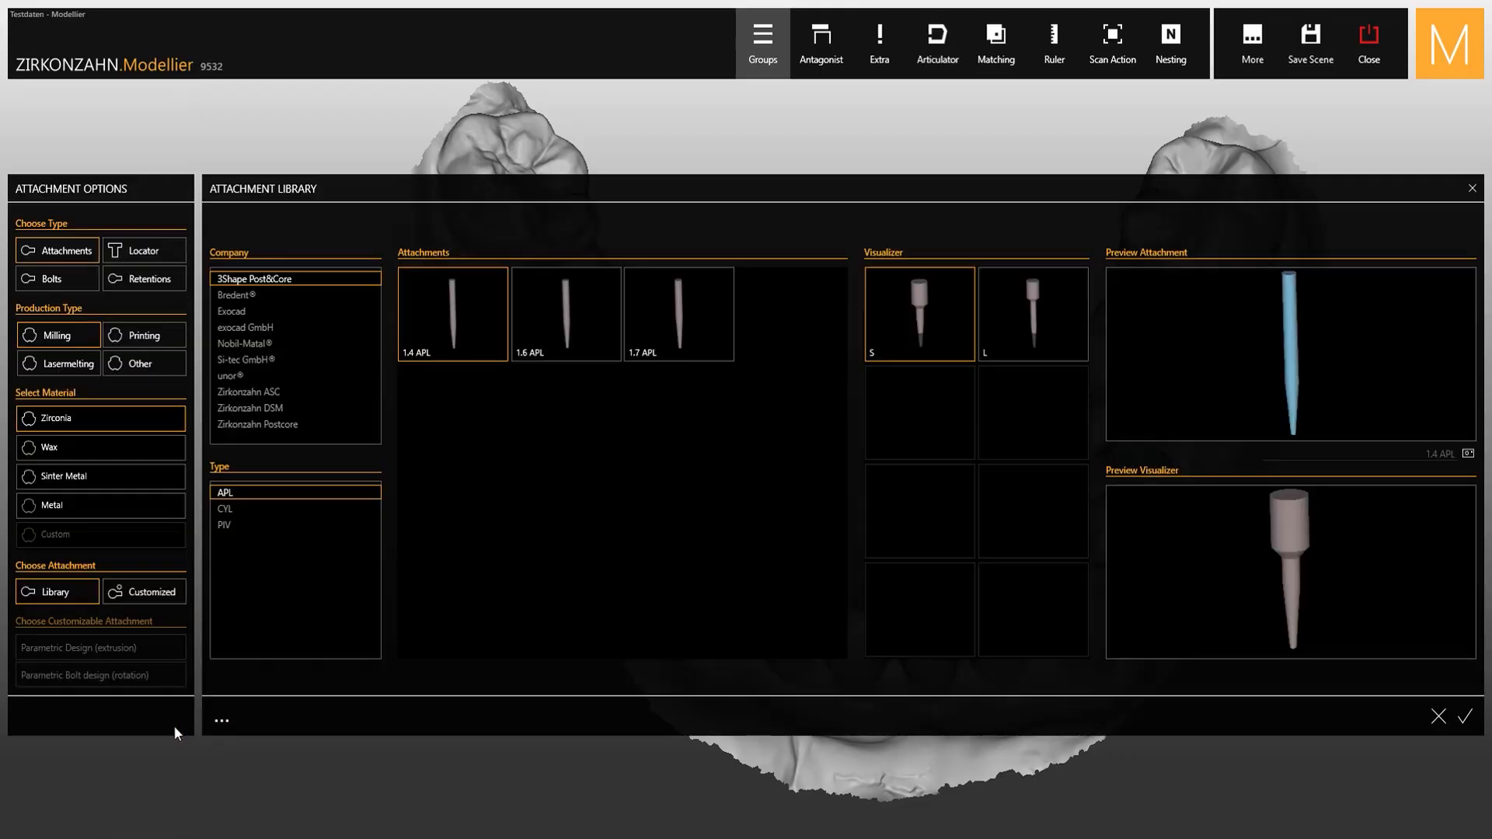
{"action": "left_click", "coordinate": [356, 426]}
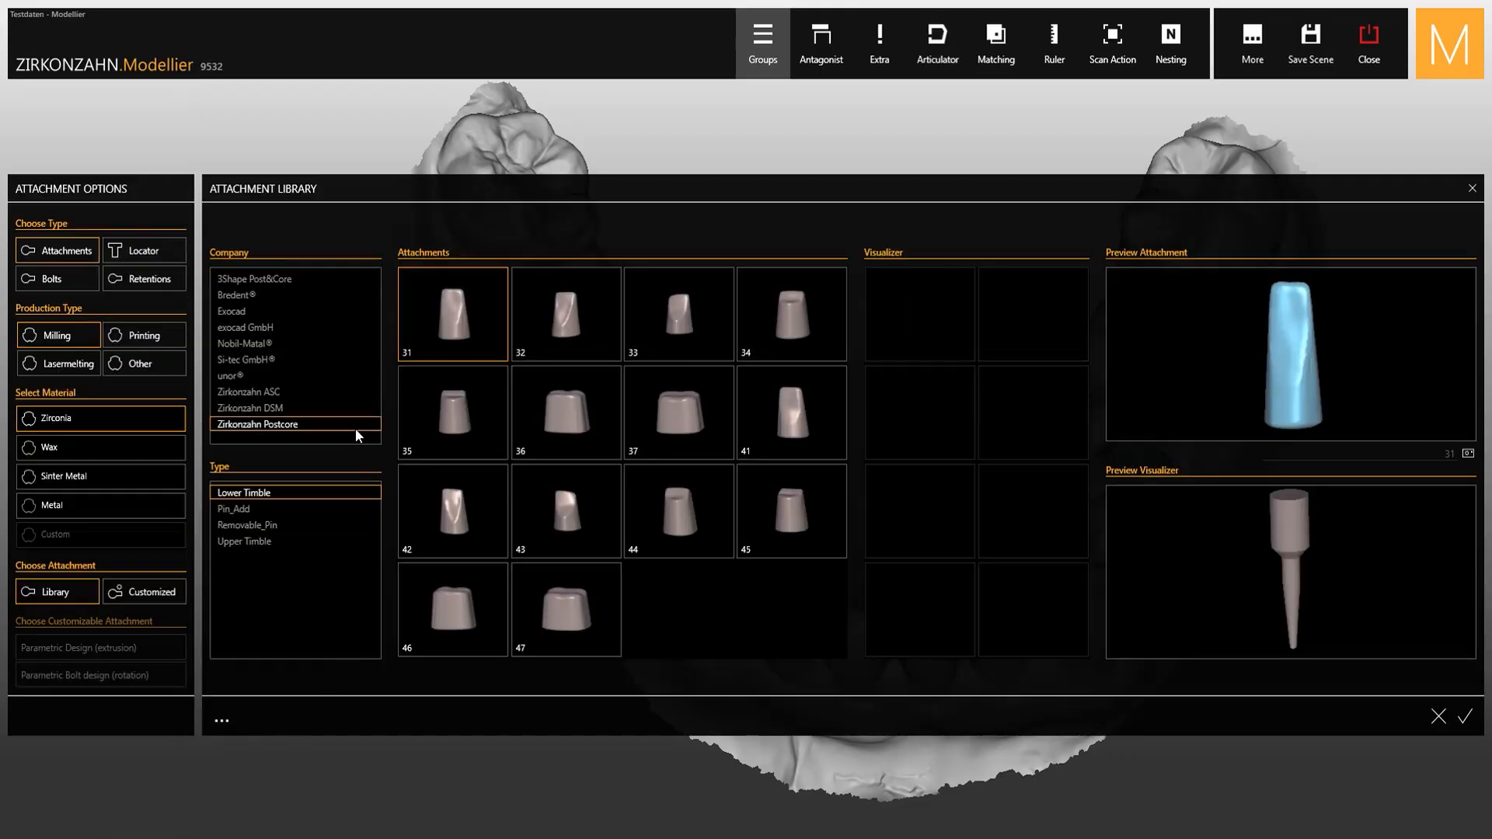
{"action": "left_click", "coordinate": [312, 511]}
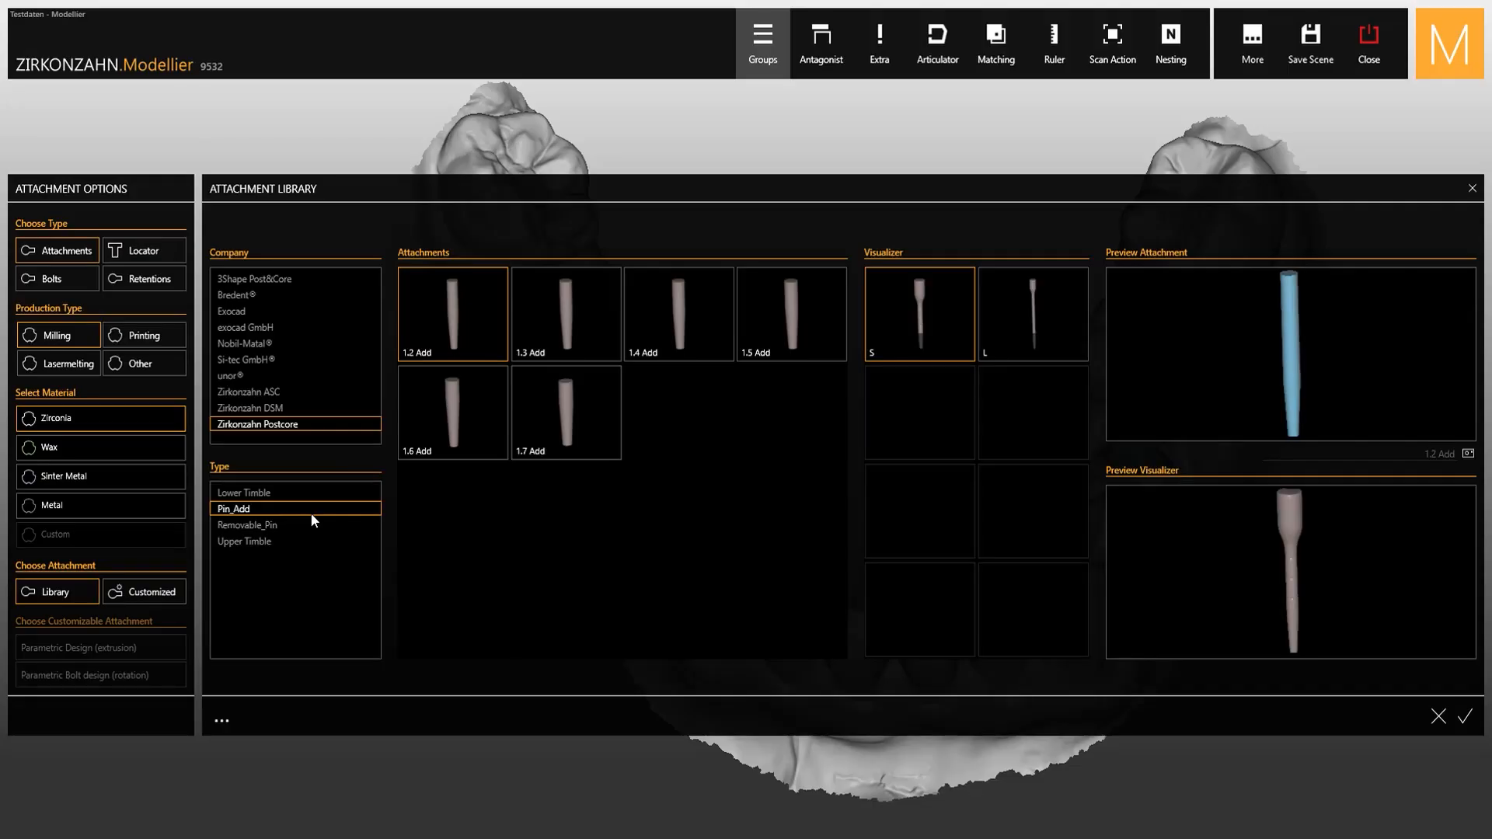
{"action": "left_click", "coordinate": [311, 524]}
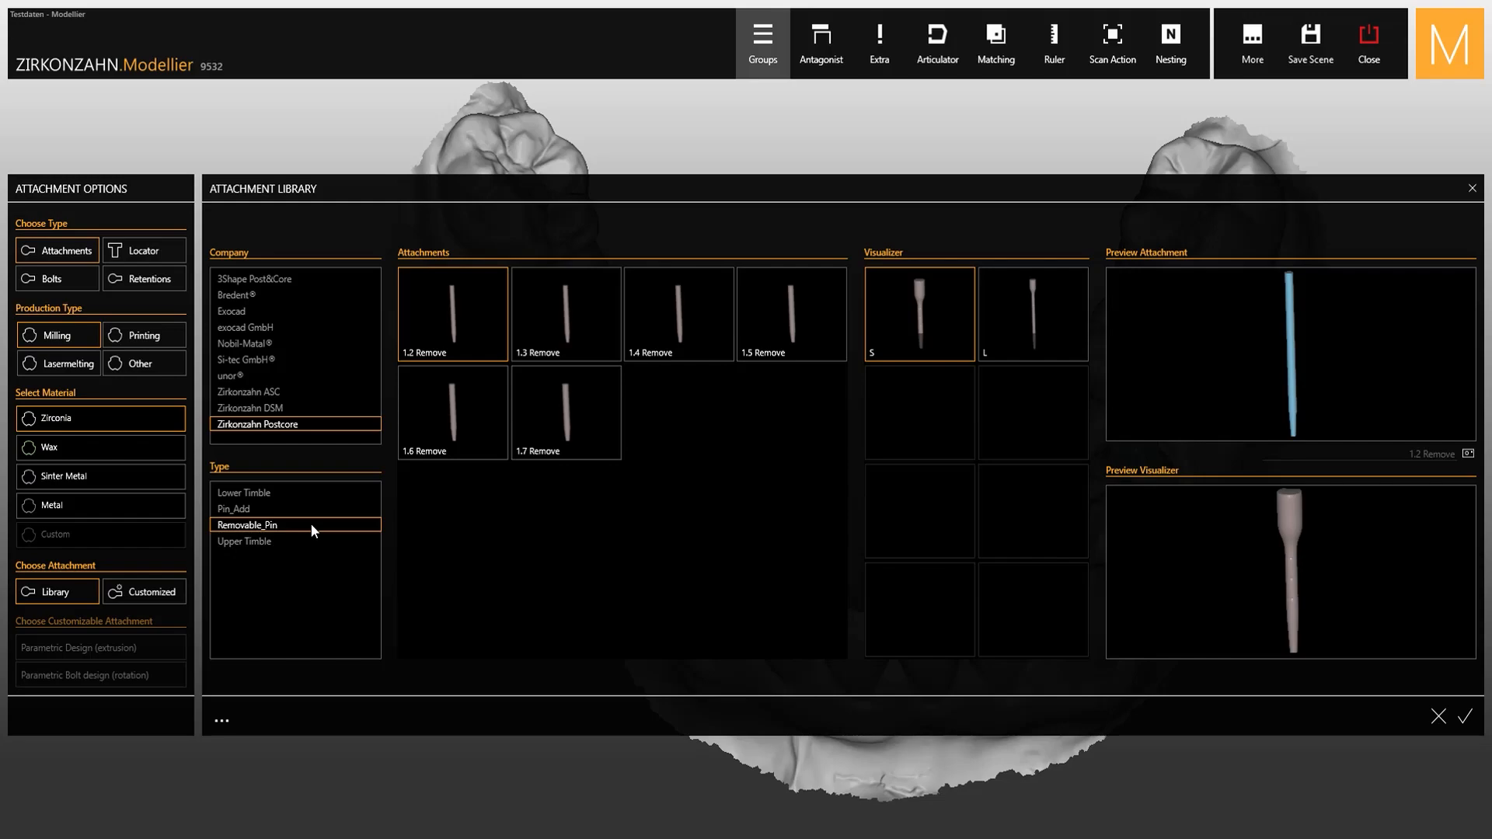
{"action": "left_click", "coordinate": [610, 441]}
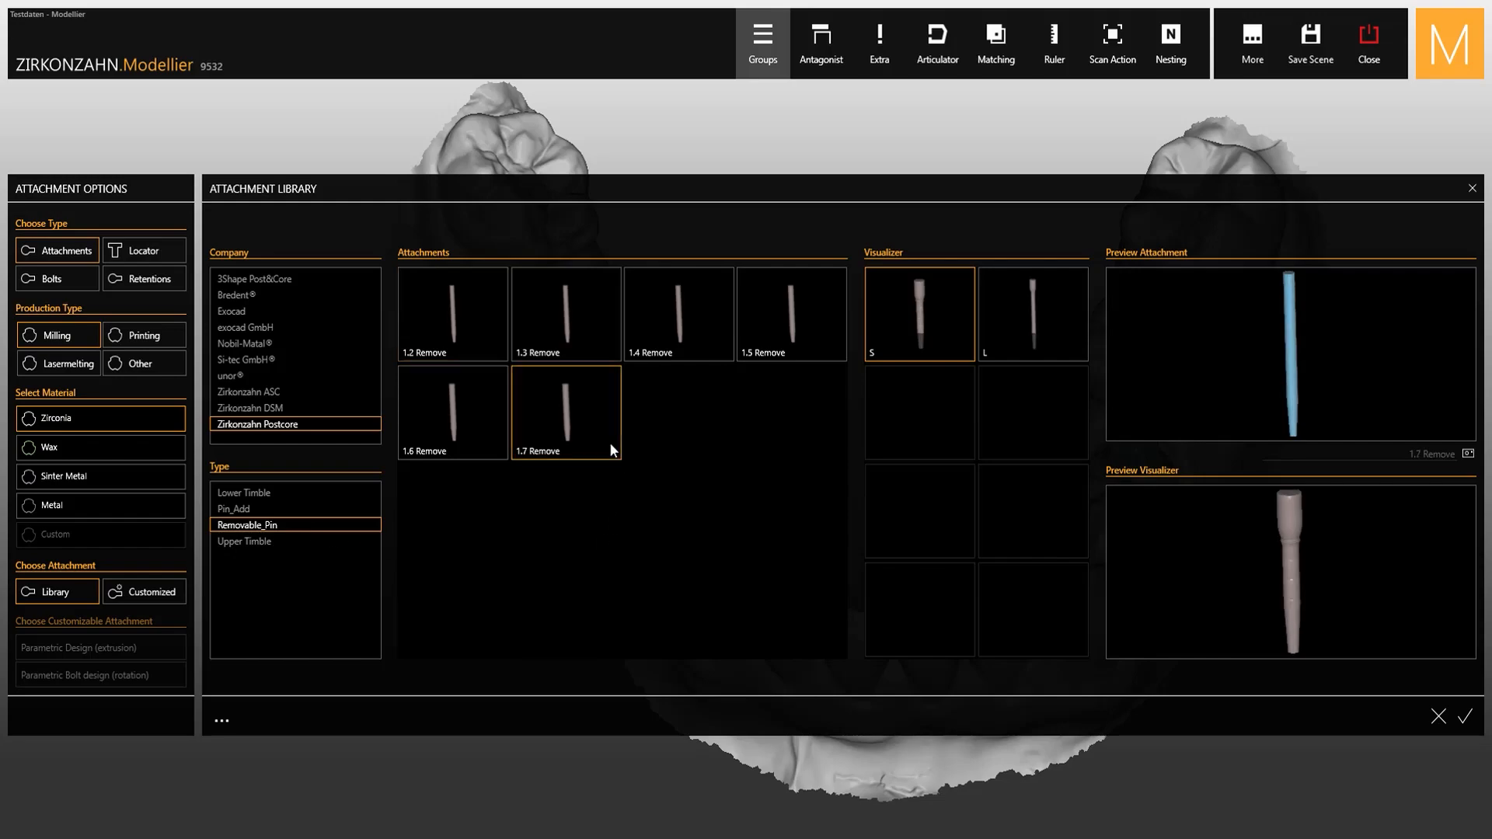
{"action": "left_click", "coordinate": [1465, 716]}
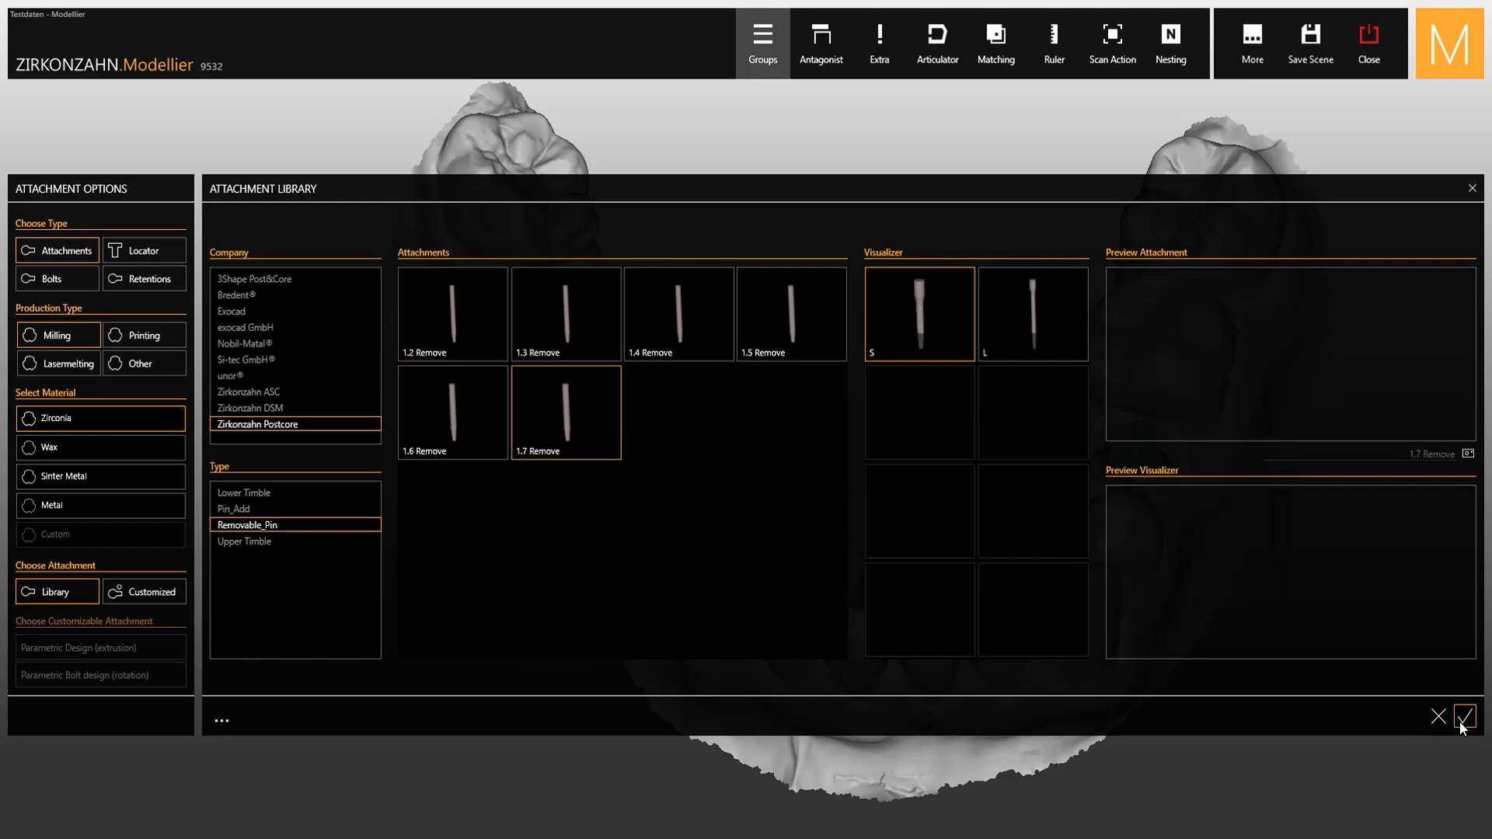
- Place the removable pin on the tooth 35 restoration as a cut attachment and move it next to the scanned pin
{"action": "left_click", "coordinate": [1132, 435]}
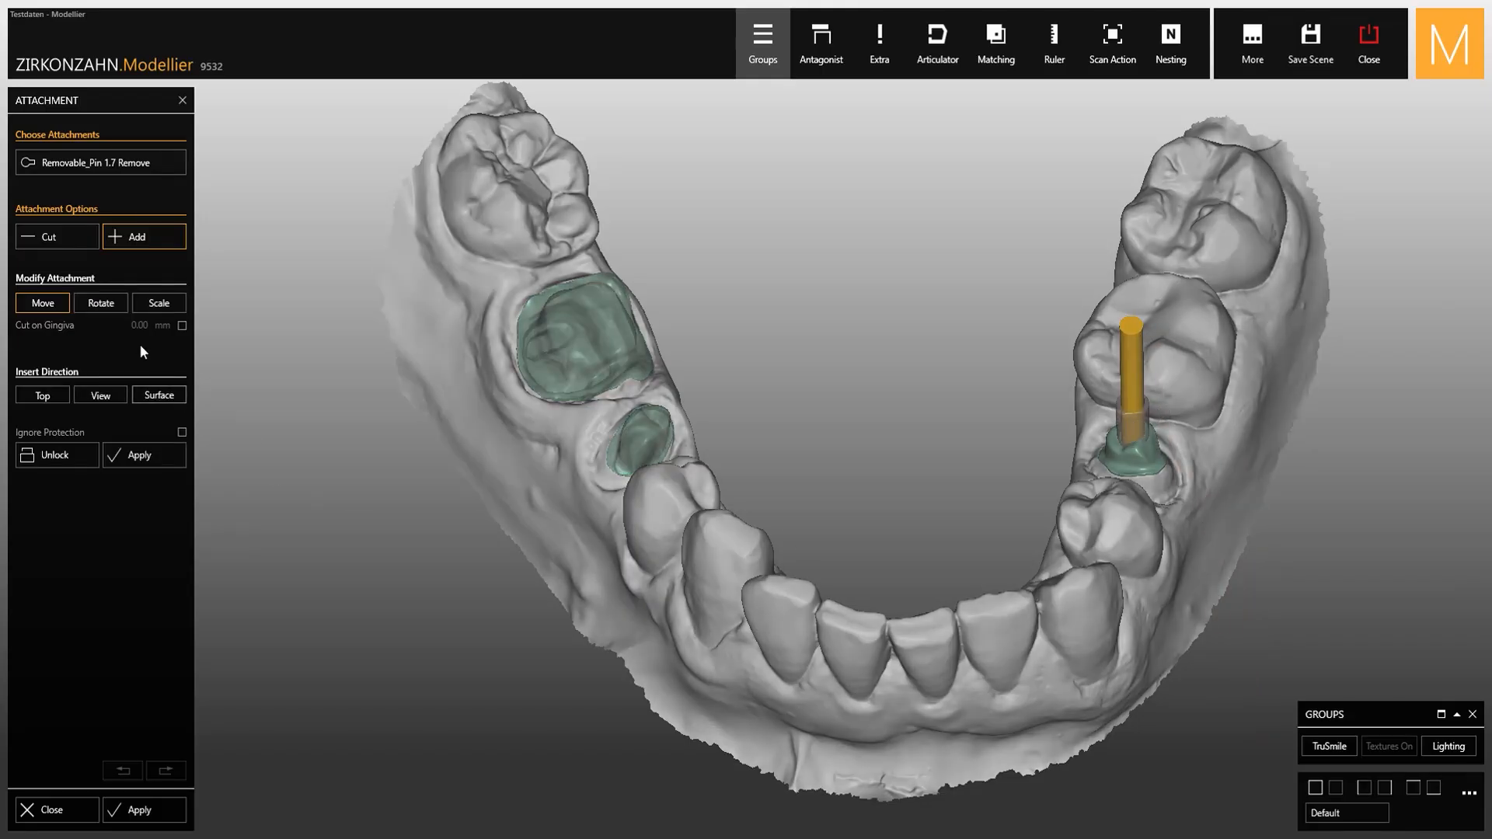
{"action": "left_click", "coordinate": [69, 236]}
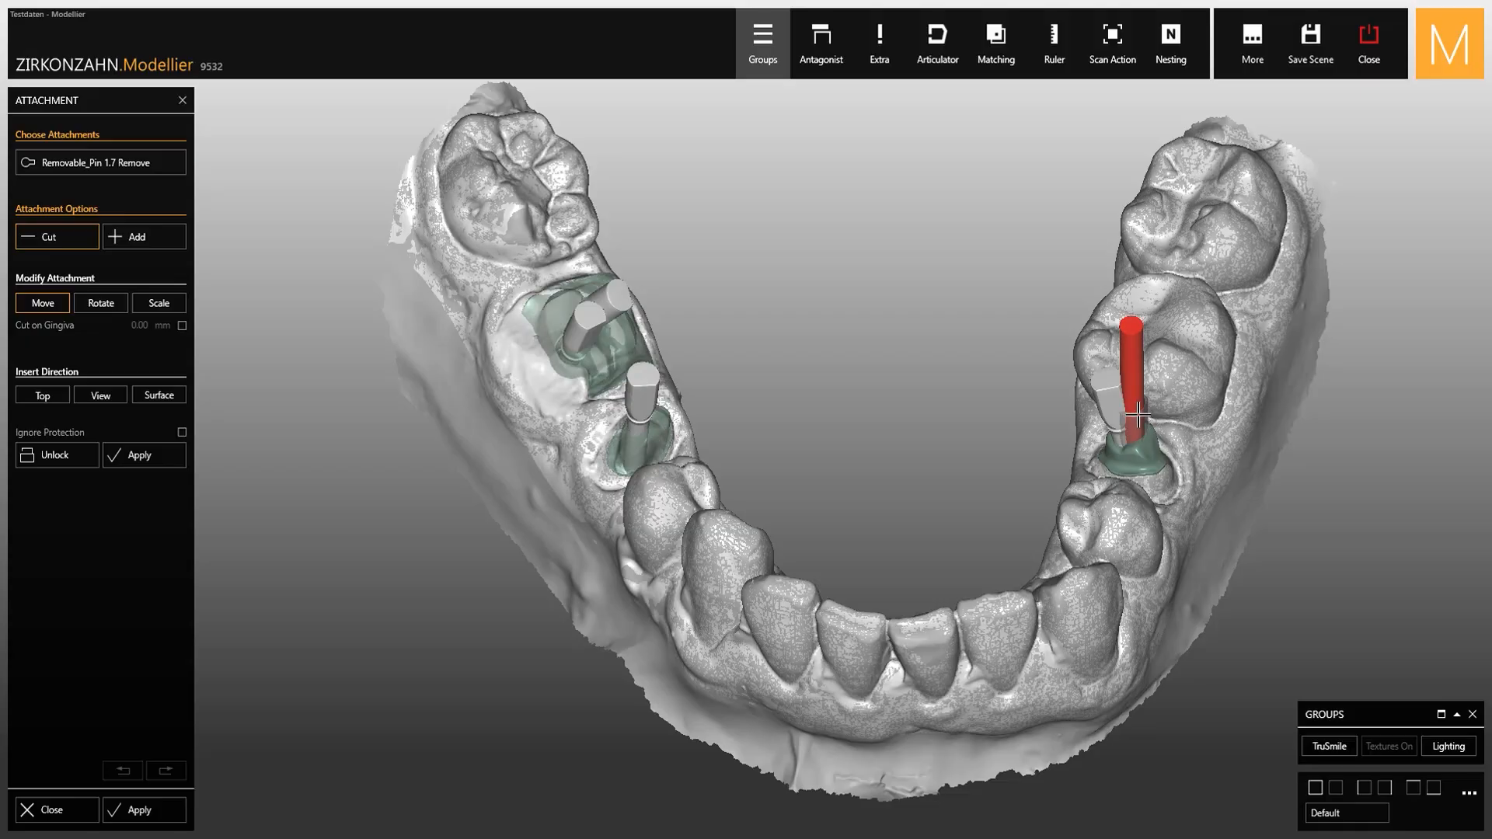
{"action": "left_click_drag", "start_coordinate": [1140, 412], "coordinate": [1156, 445]}
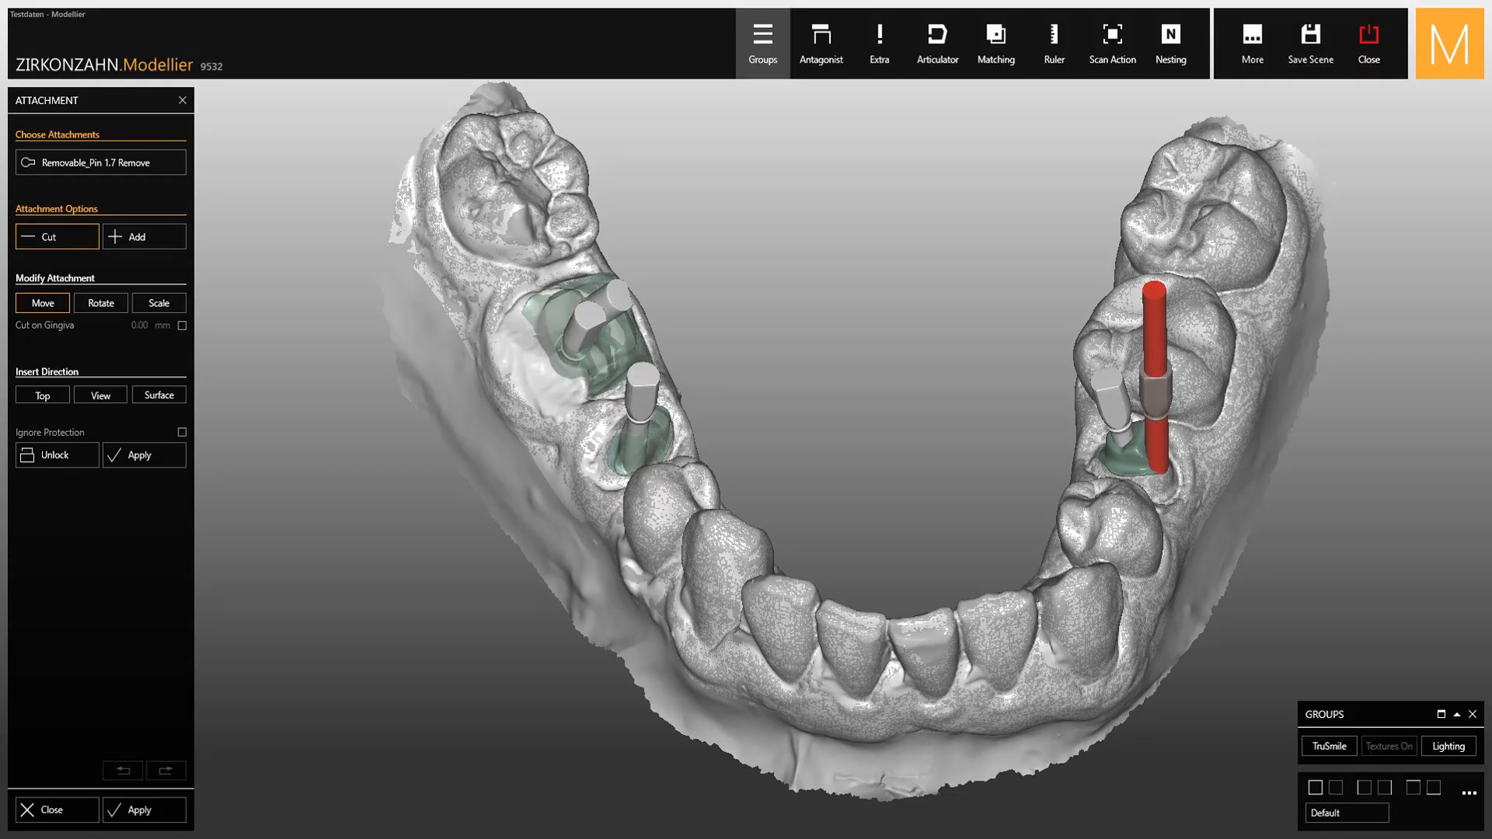
{"action": "right_click_drag", "start_coordinate": [1158, 395], "coordinate": [1150, 334]}
{"action": "scroll", "coordinate": [1149, 373], "scroll_direction": "up", "scroll_amount": 3}
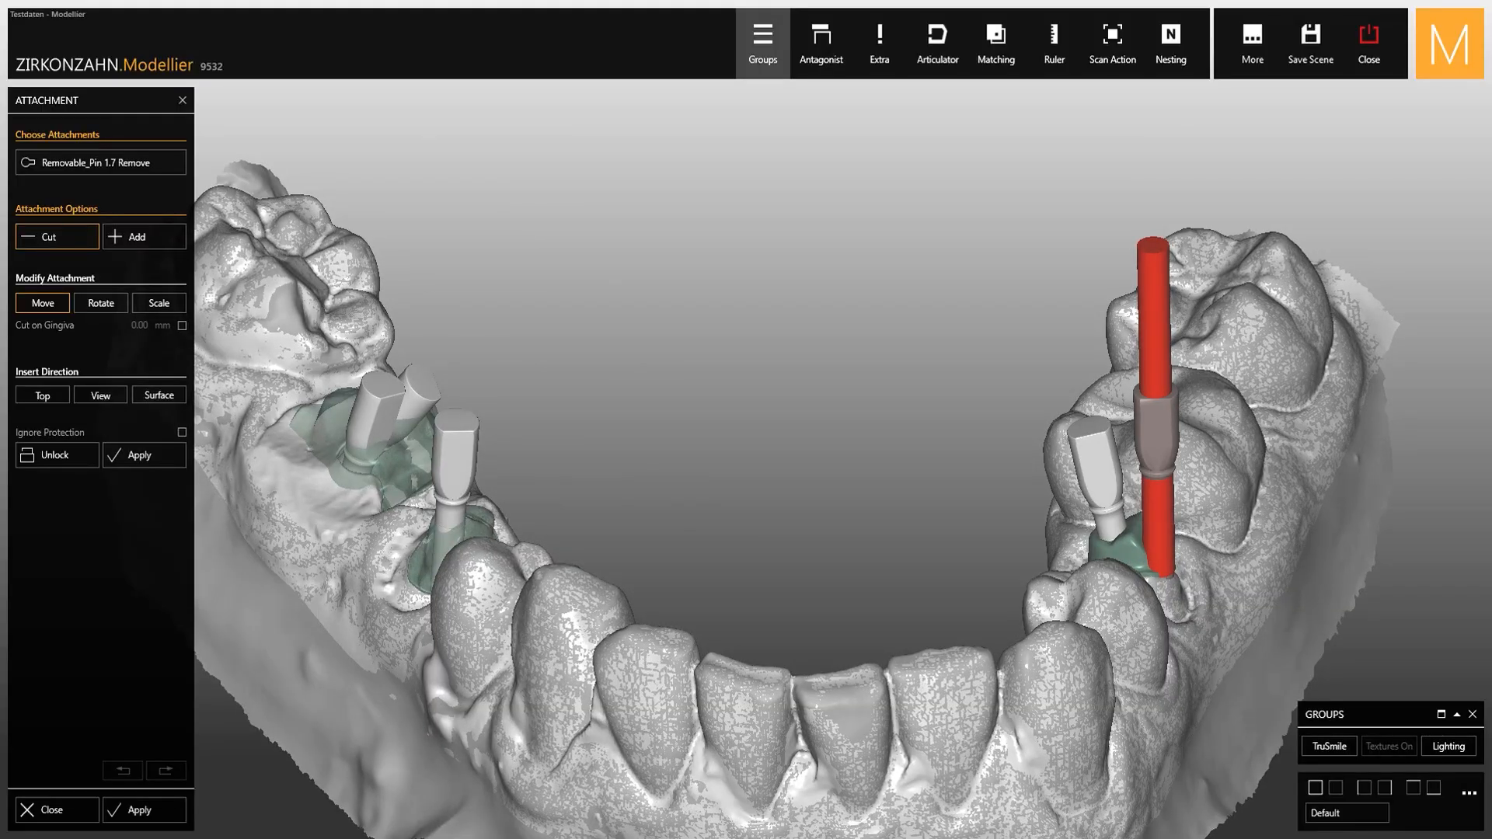
- Set corresponding matching points on the removable pin attachment and the scanned pin at tooth 35
{"action": "left_click", "coordinate": [995, 42]}
{"action": "left_click", "coordinate": [1143, 408]}
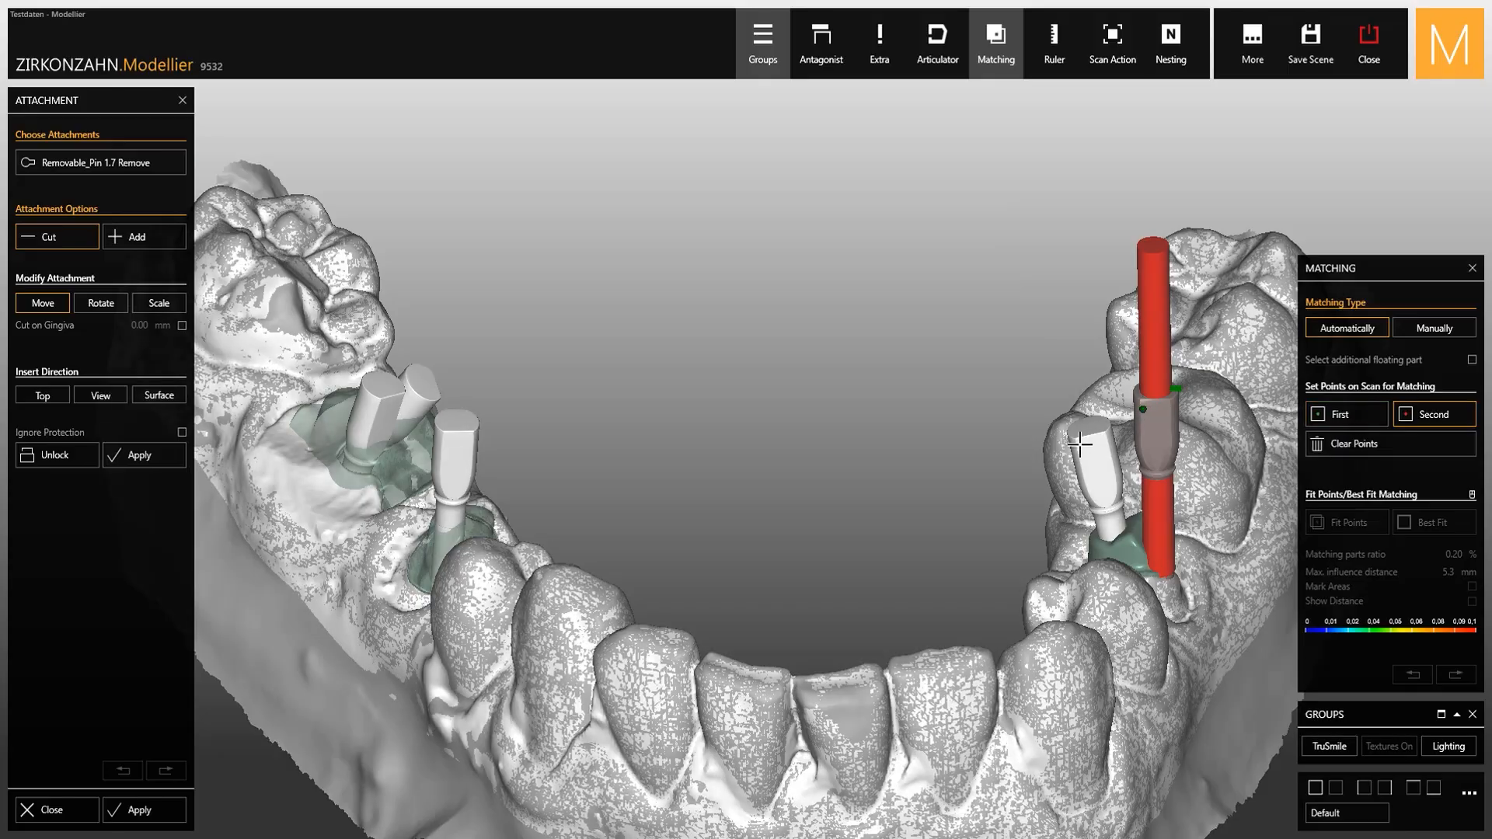
{"action": "left_click", "coordinate": [1079, 444]}
{"action": "left_click", "coordinate": [1162, 457]}
{"action": "left_click", "coordinate": [1108, 491]}
{"action": "left_click", "coordinate": [1142, 395]}
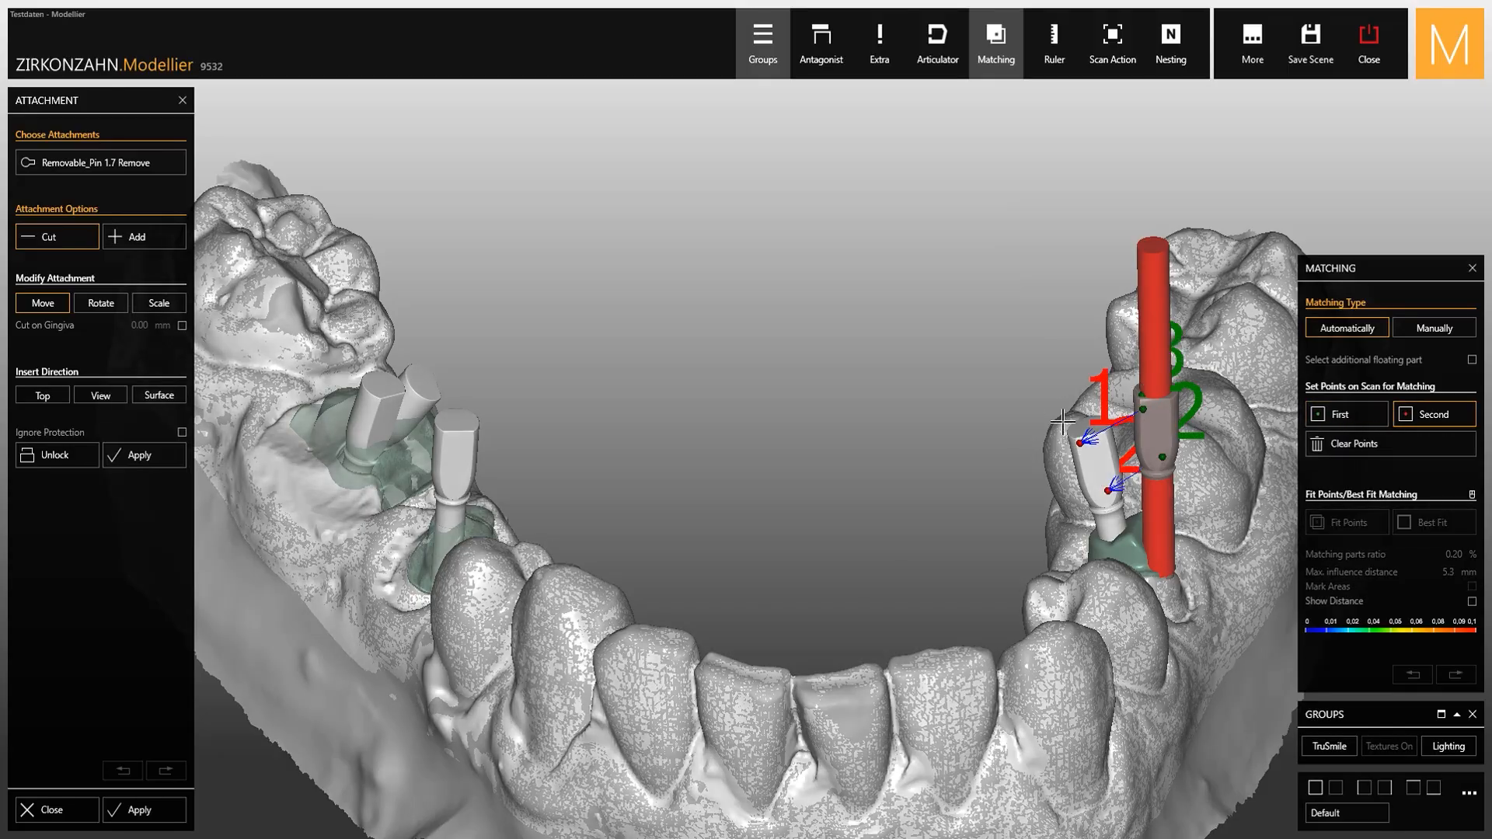
- Align the removable pin to the scanned pin using Fit Points and Best Fit, and apply its cut with Ignore Protection enabled
{"action": "left_click", "coordinate": [1337, 522]}
{"action": "left_click", "coordinate": [1432, 522]}
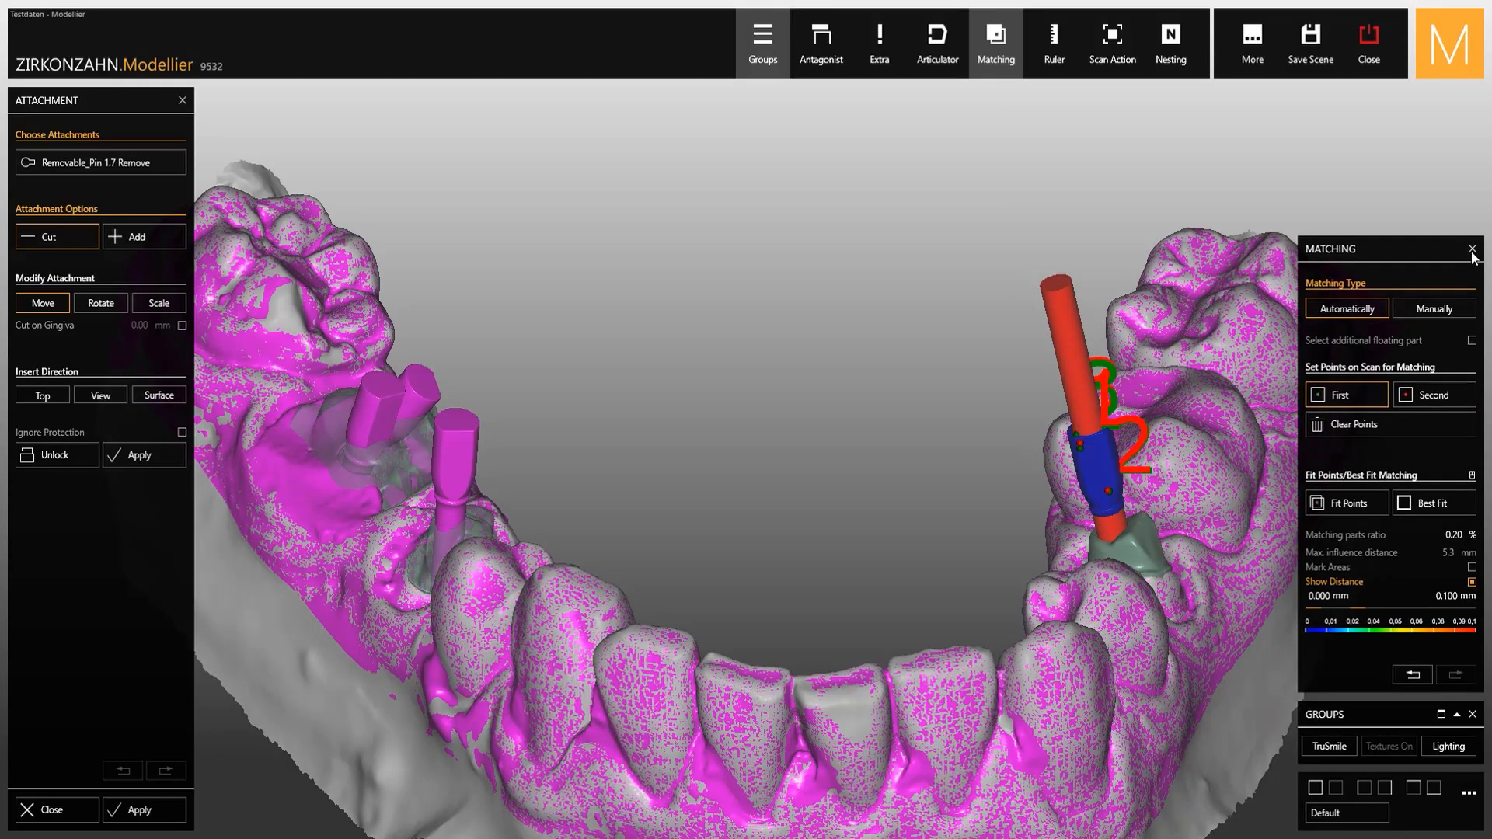
{"action": "left_click", "coordinate": [1472, 249]}
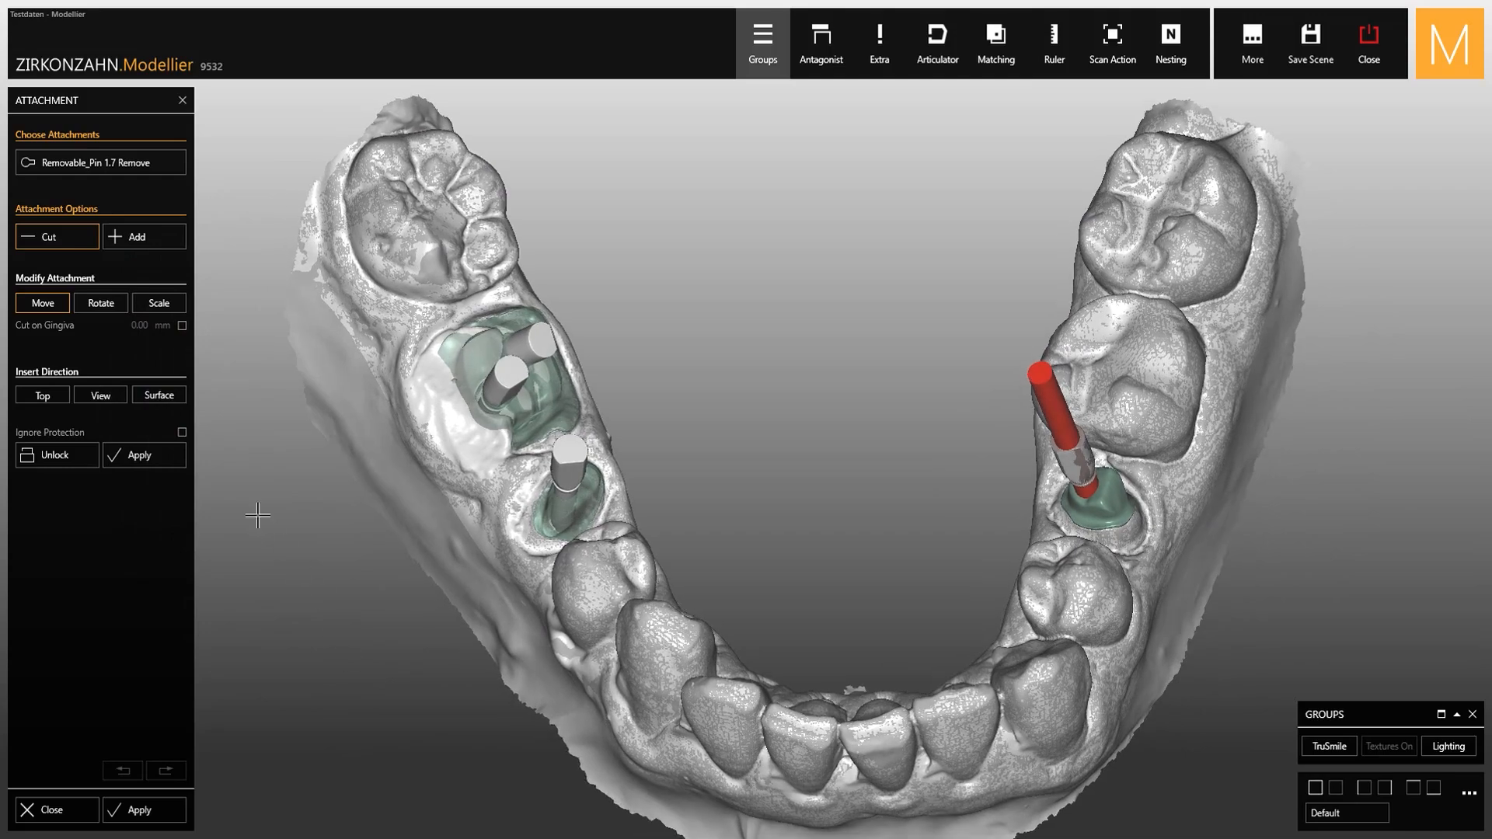
{"action": "left_click", "coordinate": [181, 432]}
{"action": "left_click", "coordinate": [182, 447]}
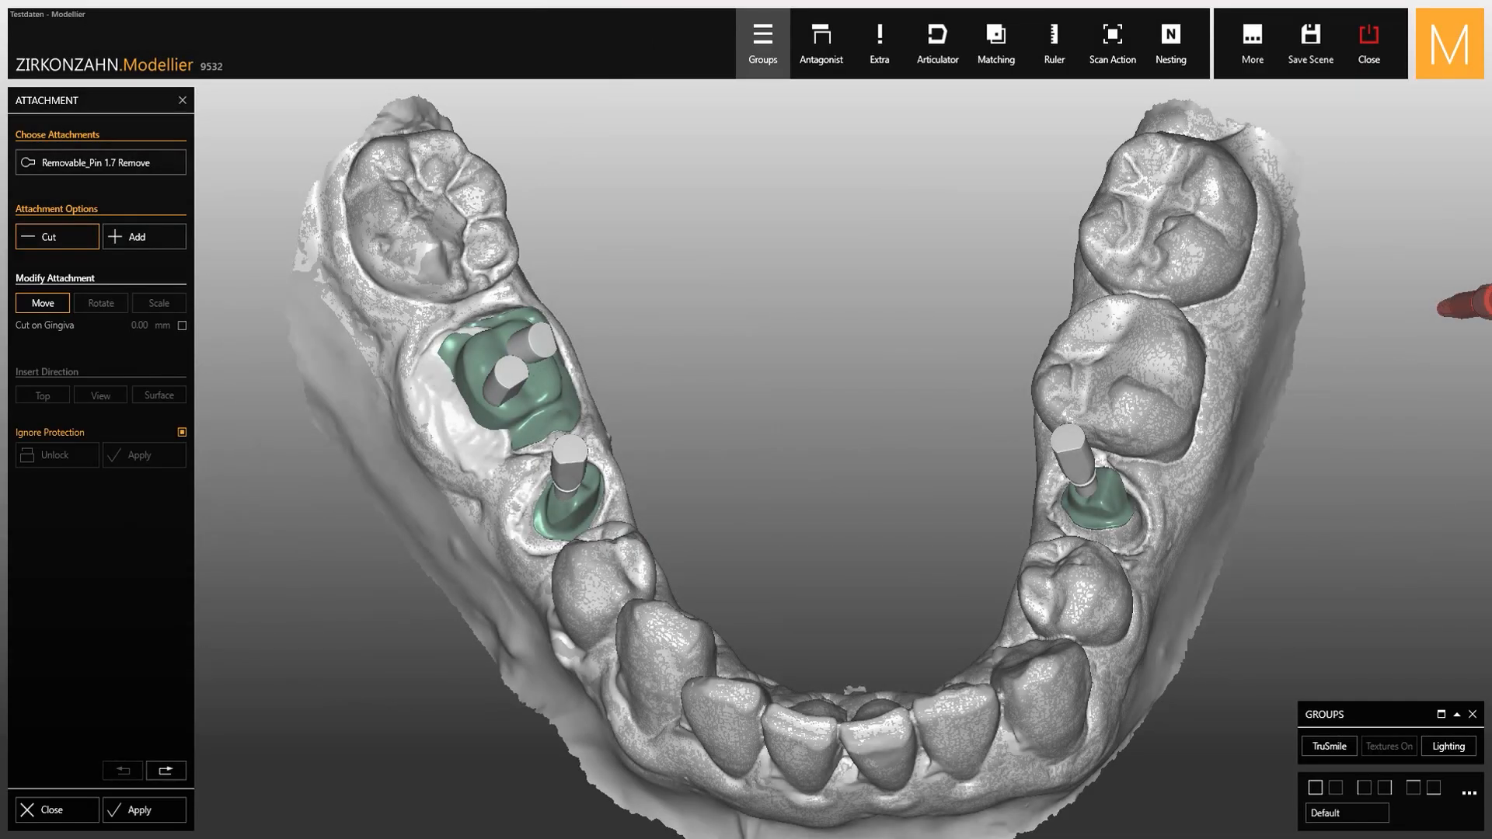
- Choose the Zirkonzahn Postcore Pin_Add 1.7 Add attachment from the library, align it with the scanned pin at tooth 45 and apply it
{"action": "left_click", "coordinate": [94, 162]}
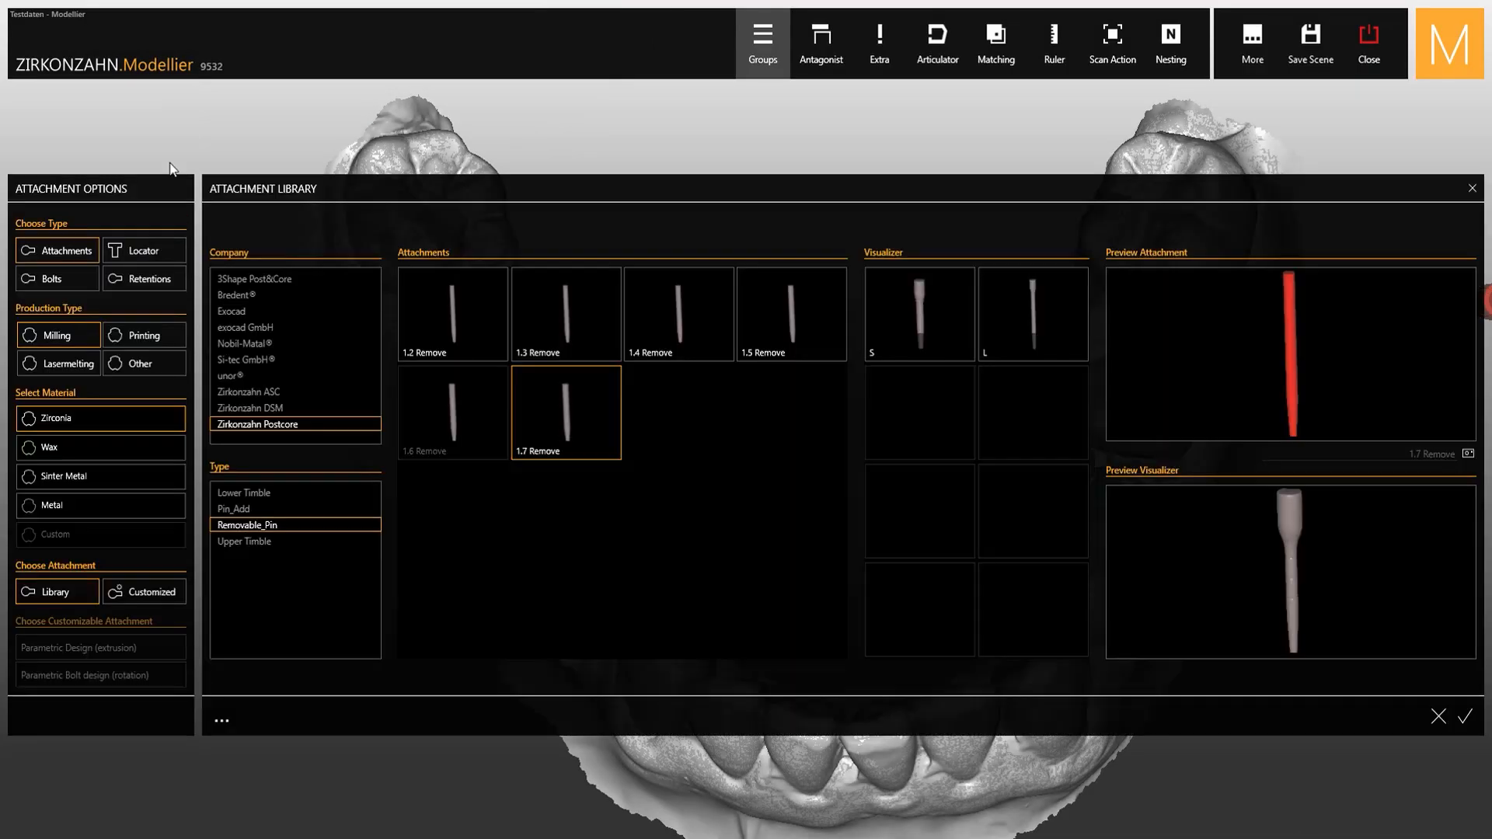
{"action": "left_click", "coordinate": [301, 510]}
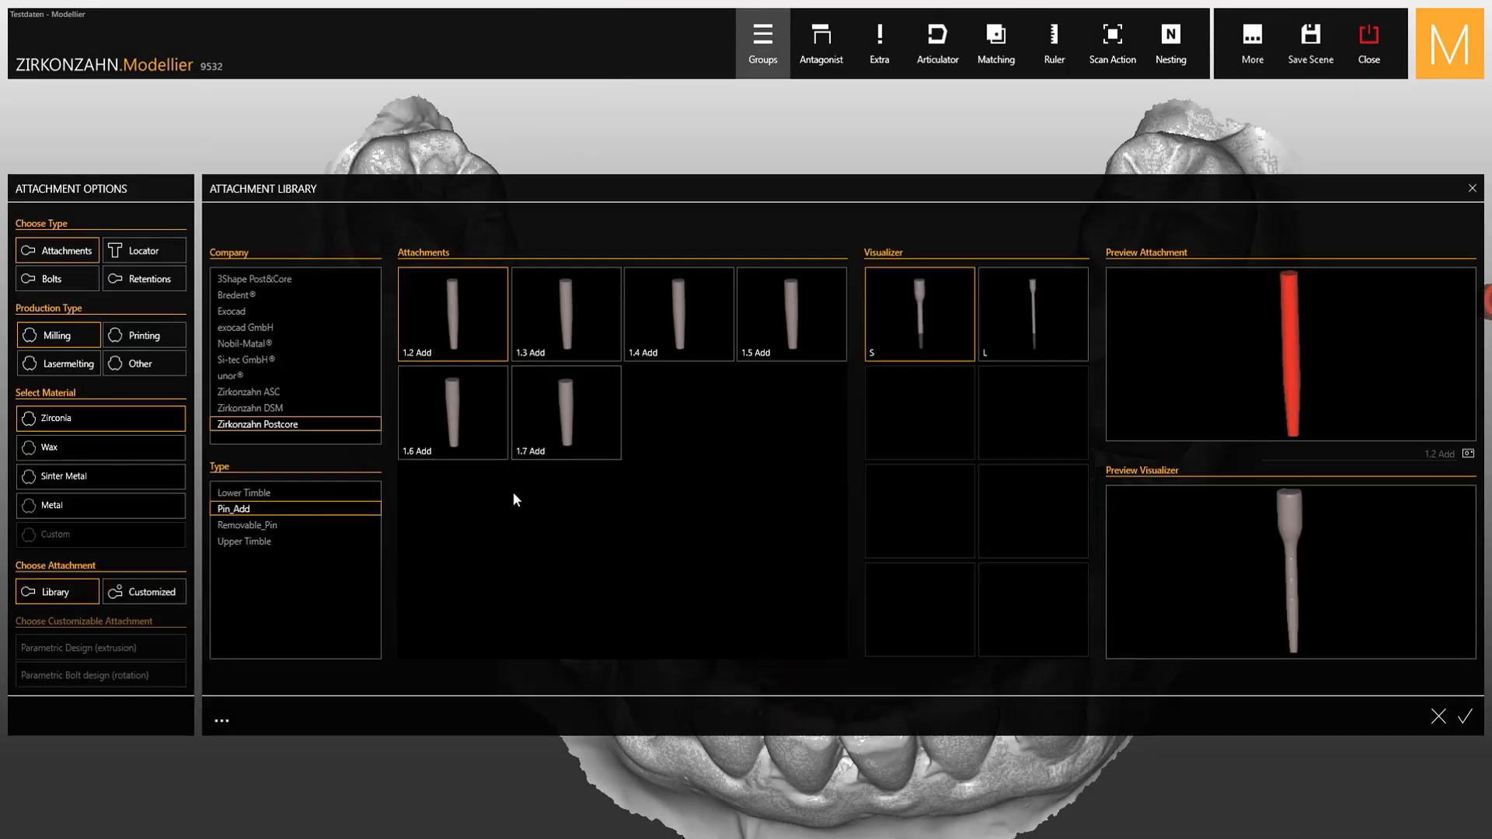
{"action": "left_click", "coordinate": [560, 419]}
{"action": "left_click", "coordinate": [1473, 719]}
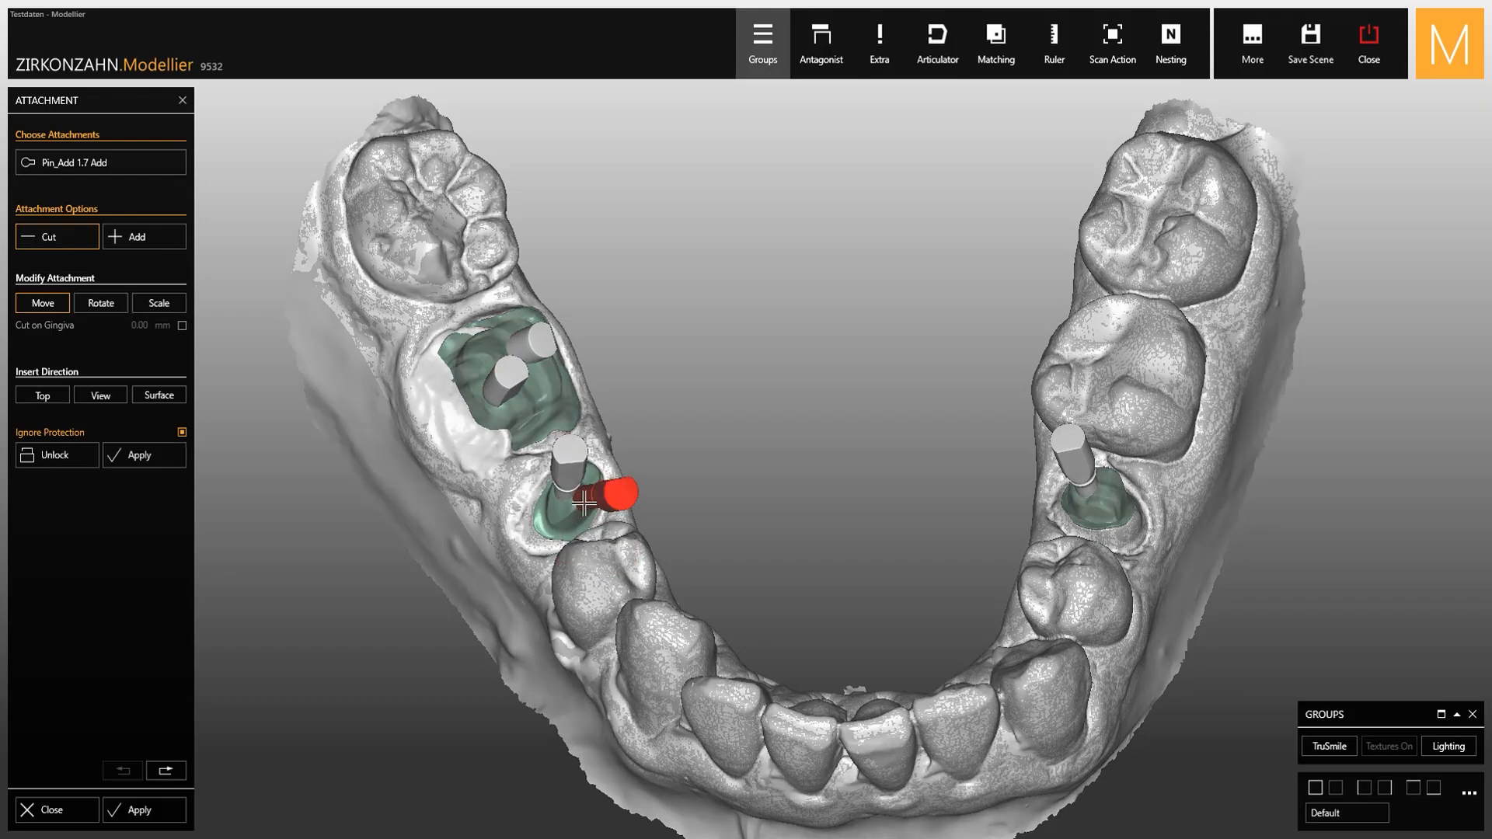
{"action": "left_click", "coordinate": [581, 445]}
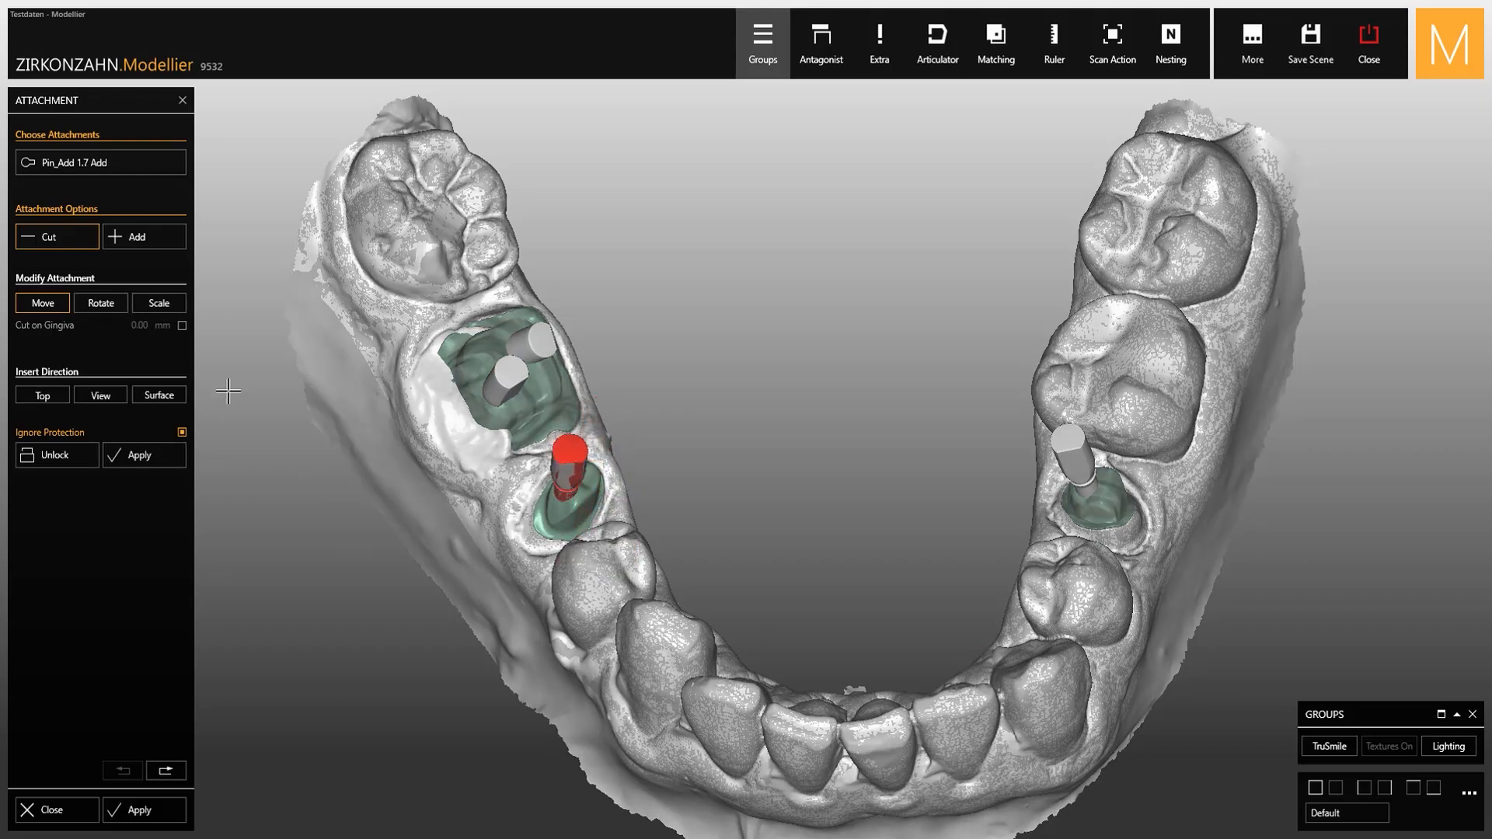
{"action": "left_click", "coordinate": [182, 465]}
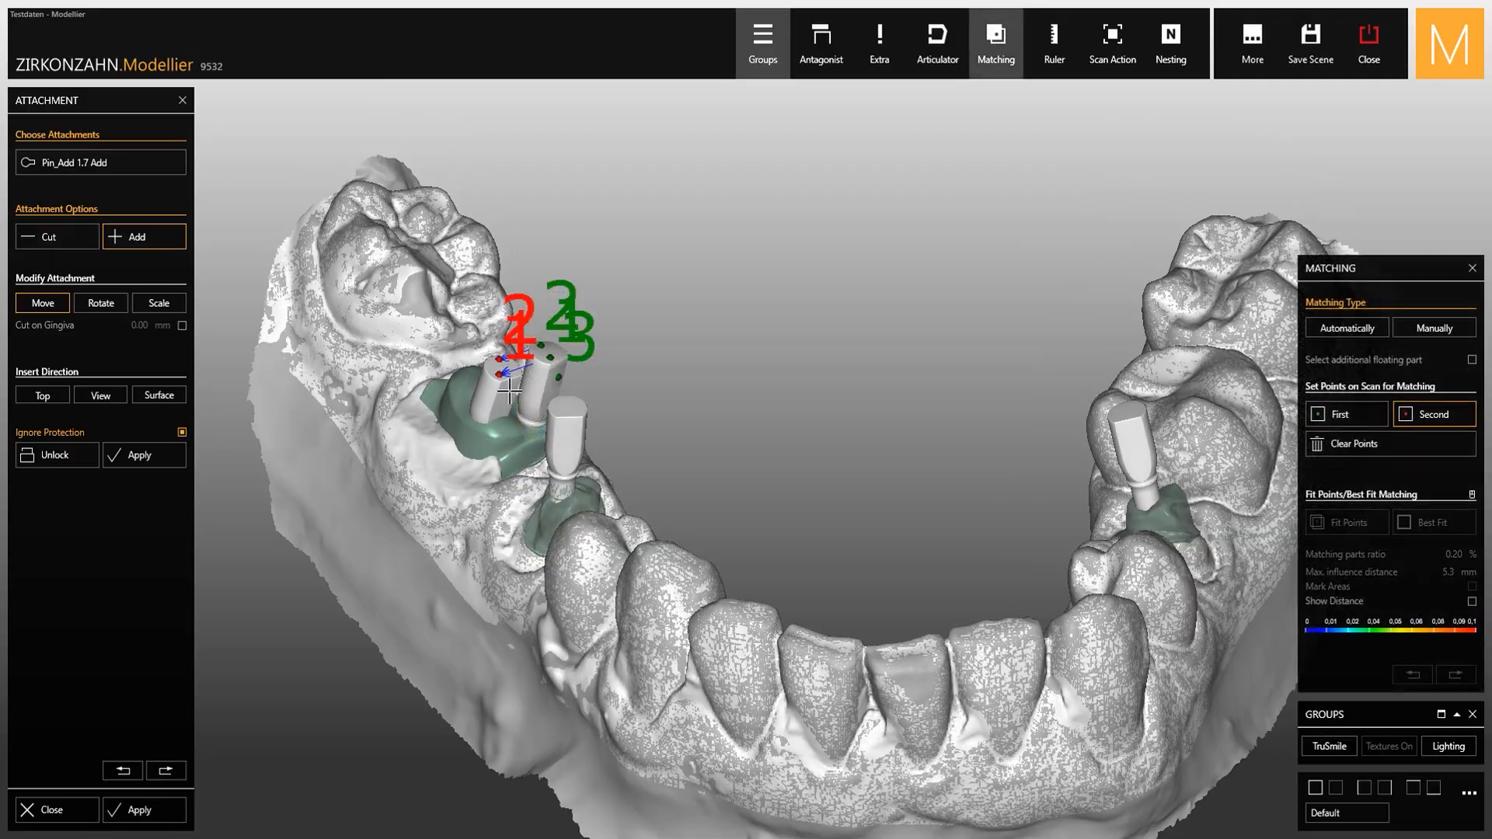
- Best-fit the Pin_Add 1.7 attachment to a scanned pin at tooth 46, apply the Removable_Pin 1.7 cut and accept all attachments
{"action": "left_click", "coordinate": [1468, 526]}
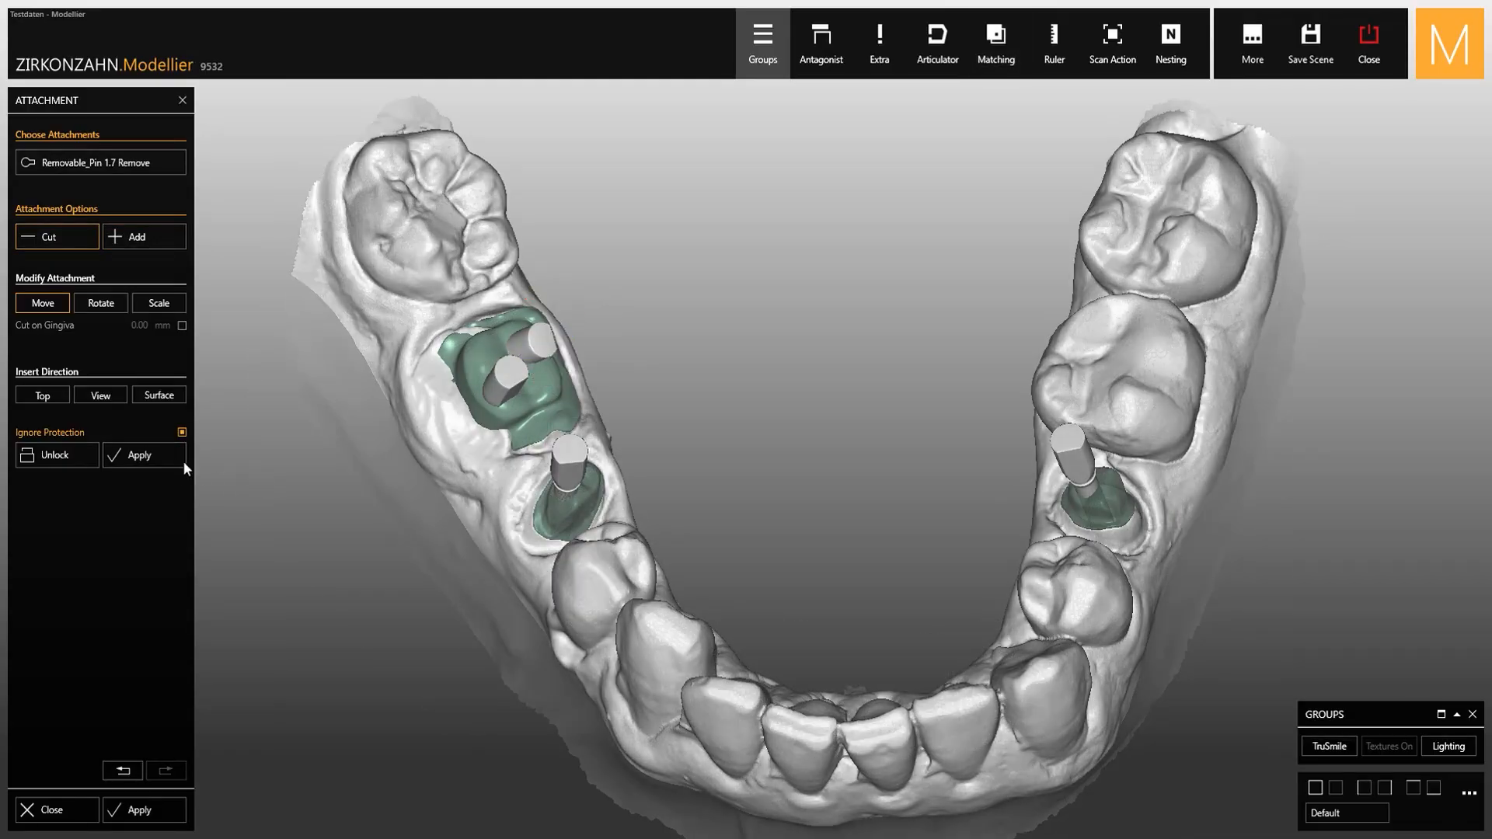
{"action": "left_click", "coordinate": [184, 460]}
{"action": "left_click", "coordinate": [179, 811]}
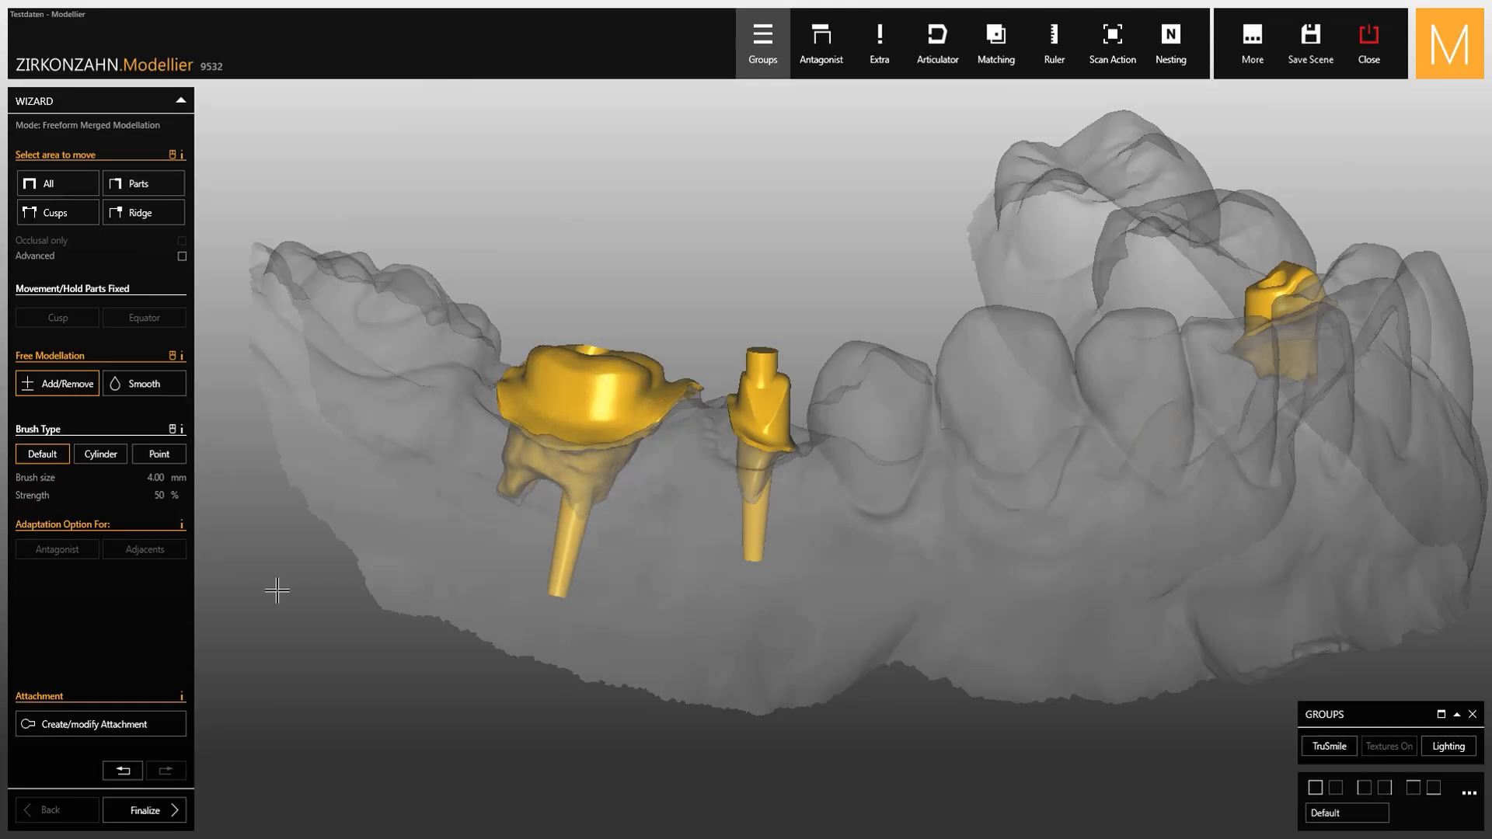
- Smooth away the protruding pin stub on the tooth 45 post with a 1.40 mm brush at 30 % strength and finalize the modellation
{"action": "left_click", "coordinate": [144, 384]}
{"action": "left_click_drag", "start_coordinate": [761, 356], "coordinate": [765, 362]}
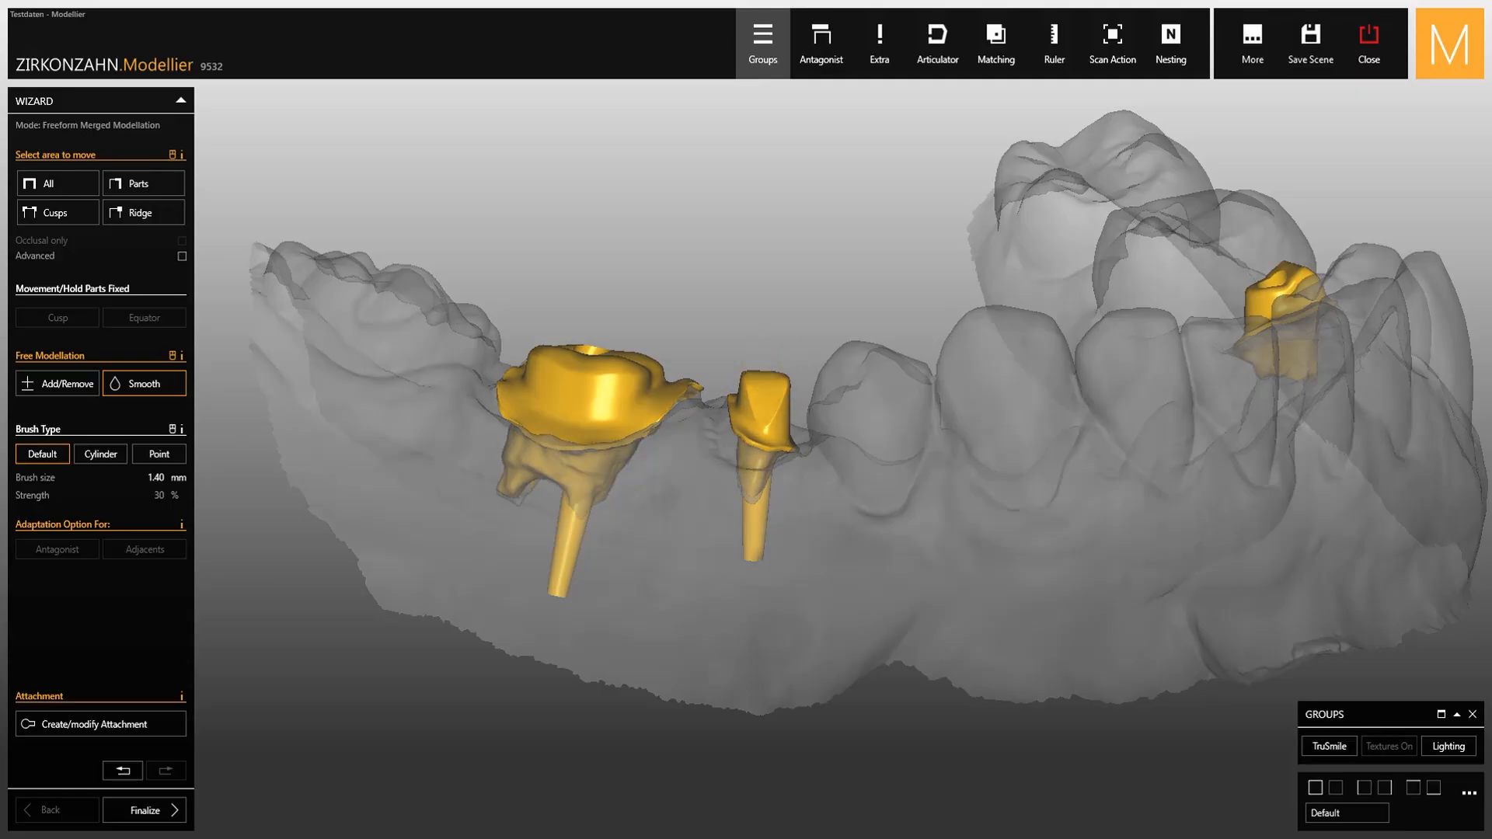
{"action": "right_click_drag", "start_coordinate": [765, 364], "coordinate": [598, 412]}
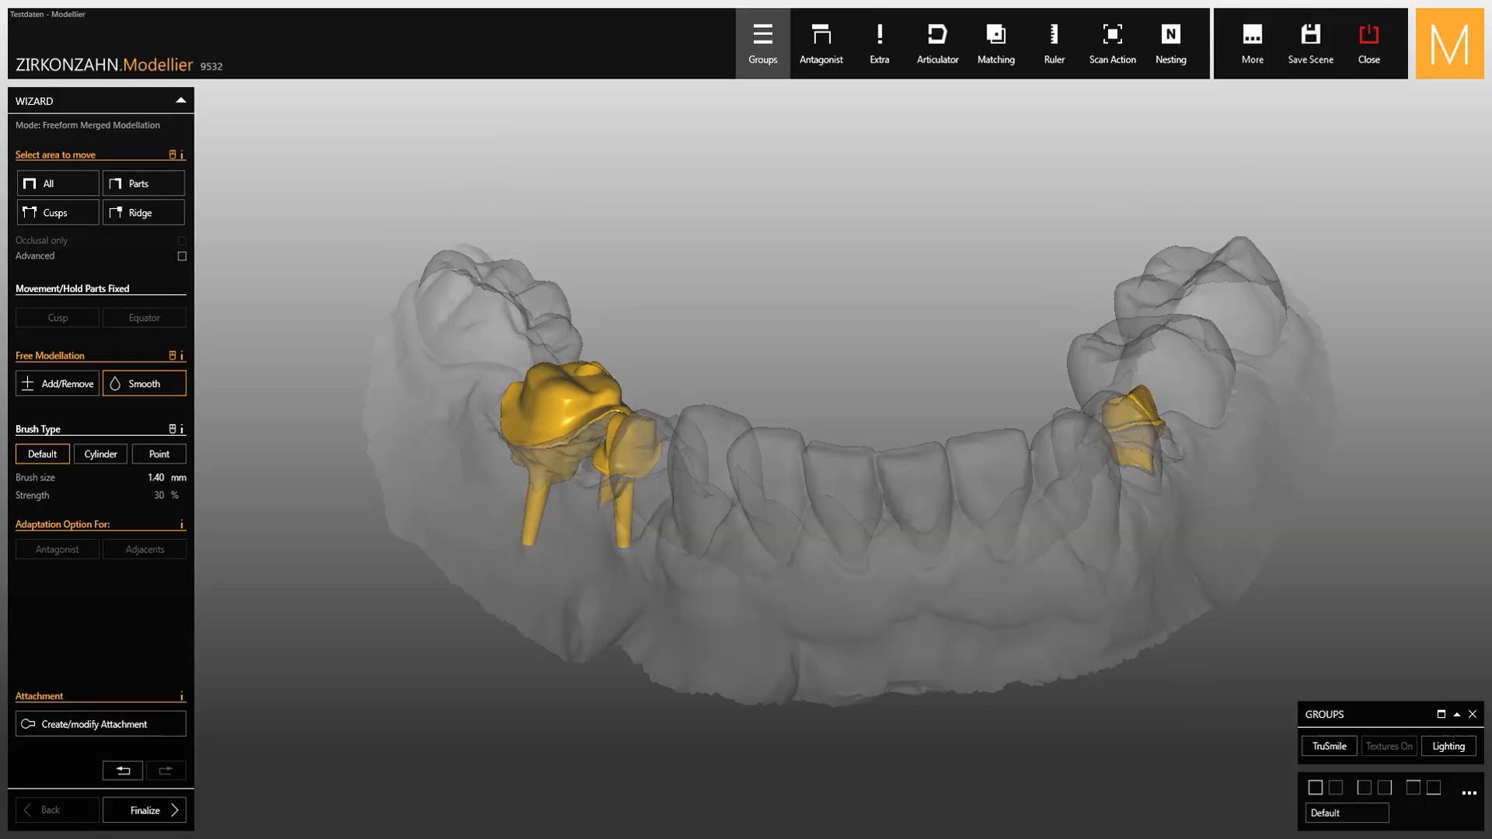
{"action": "left_click", "coordinate": [185, 812]}
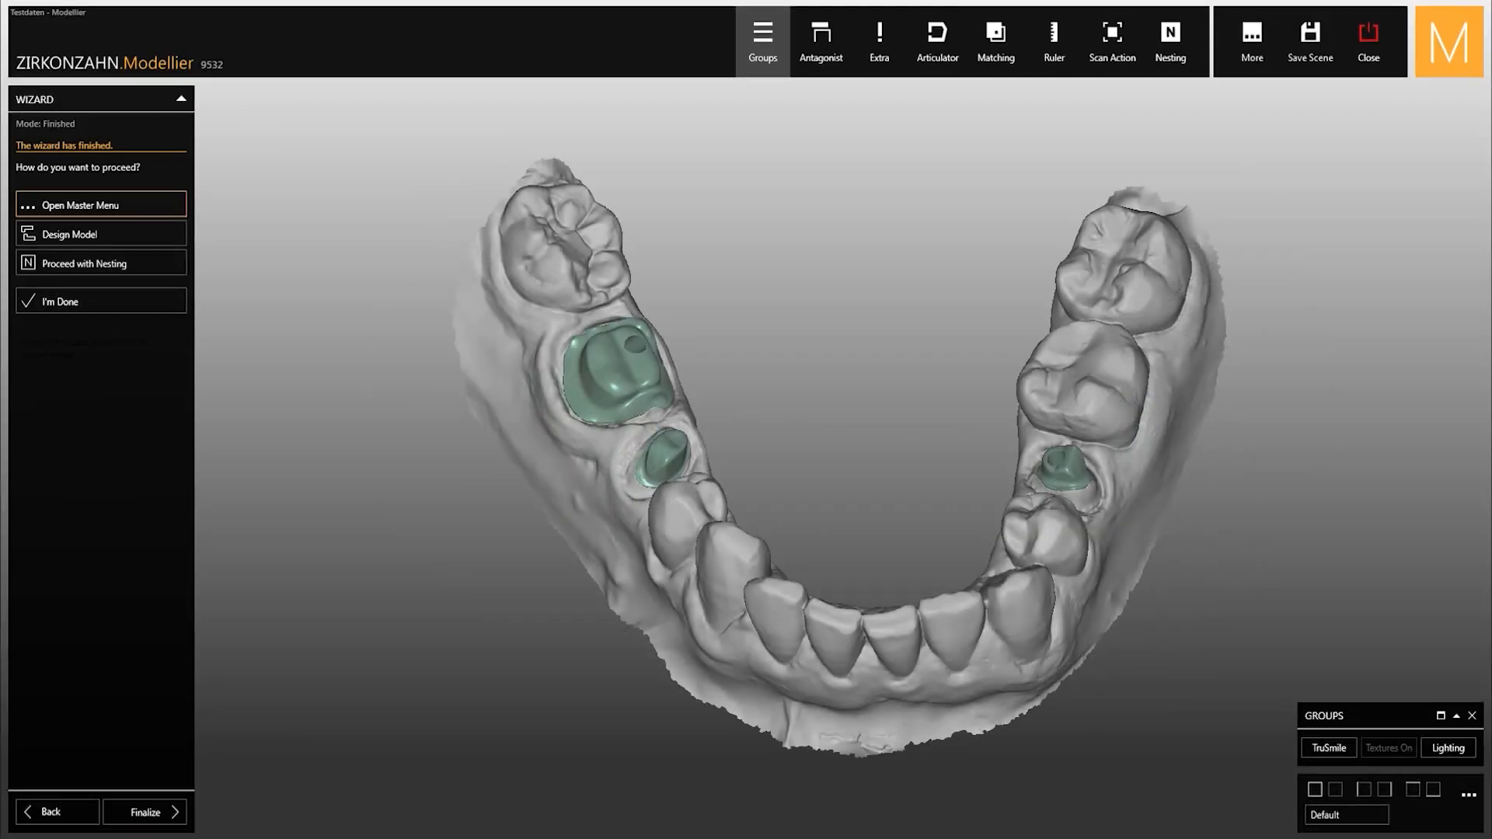
- Transfer the finished restorations to Zirkonzahn.Nesting and load them for immediate use
{"action": "left_click", "coordinate": [1158, 72]}
{"action": "left_click", "coordinate": [1189, 133]}
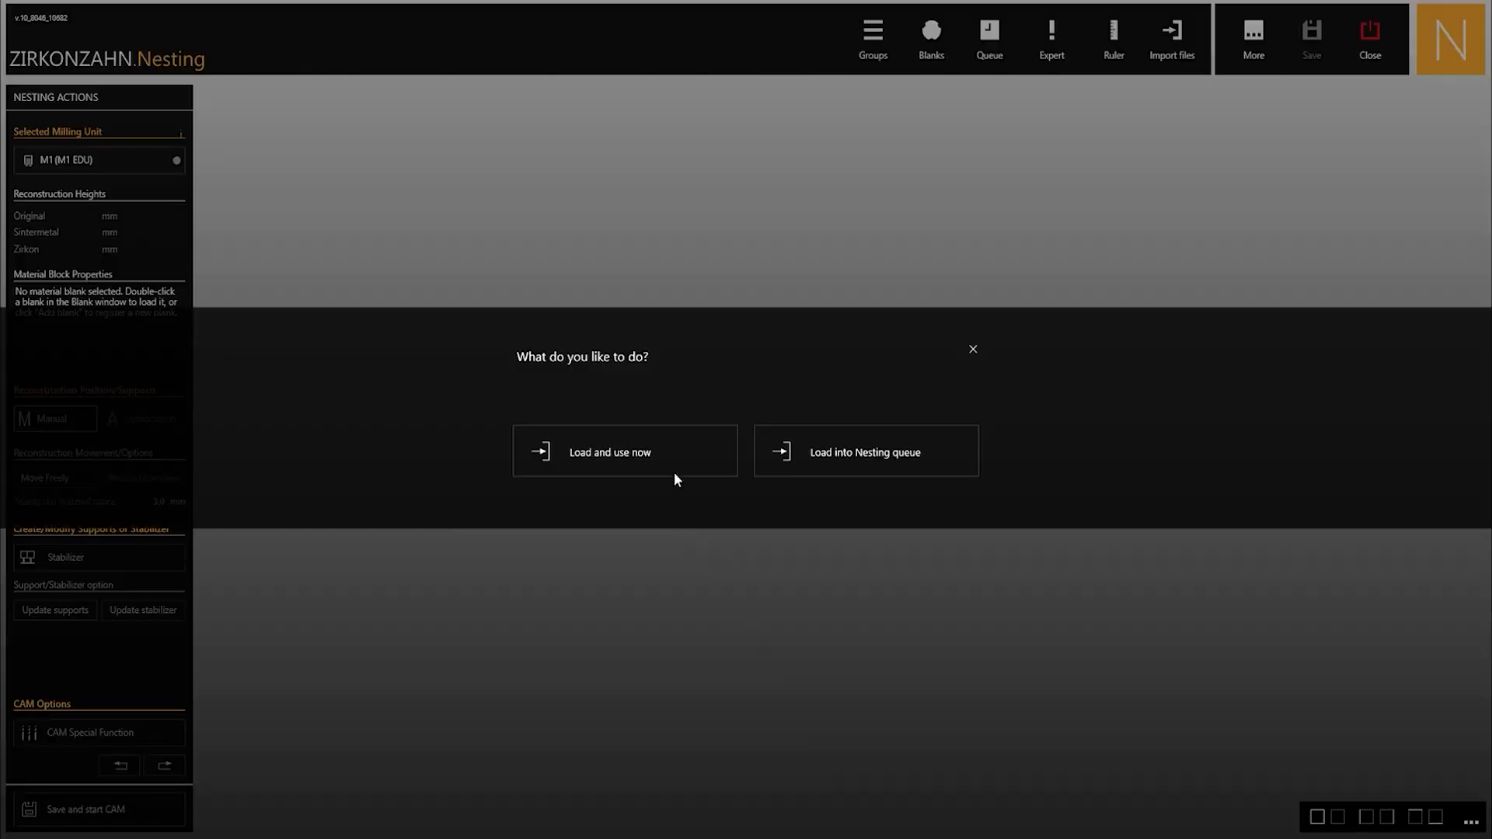
{"action": "left_click", "coordinate": [674, 467]}
- Move the loaded molar and premolar restorations apart so they no longer overlap, and check them from the side
{"action": "left_click_drag", "start_coordinate": [715, 398], "coordinate": [530, 469]}
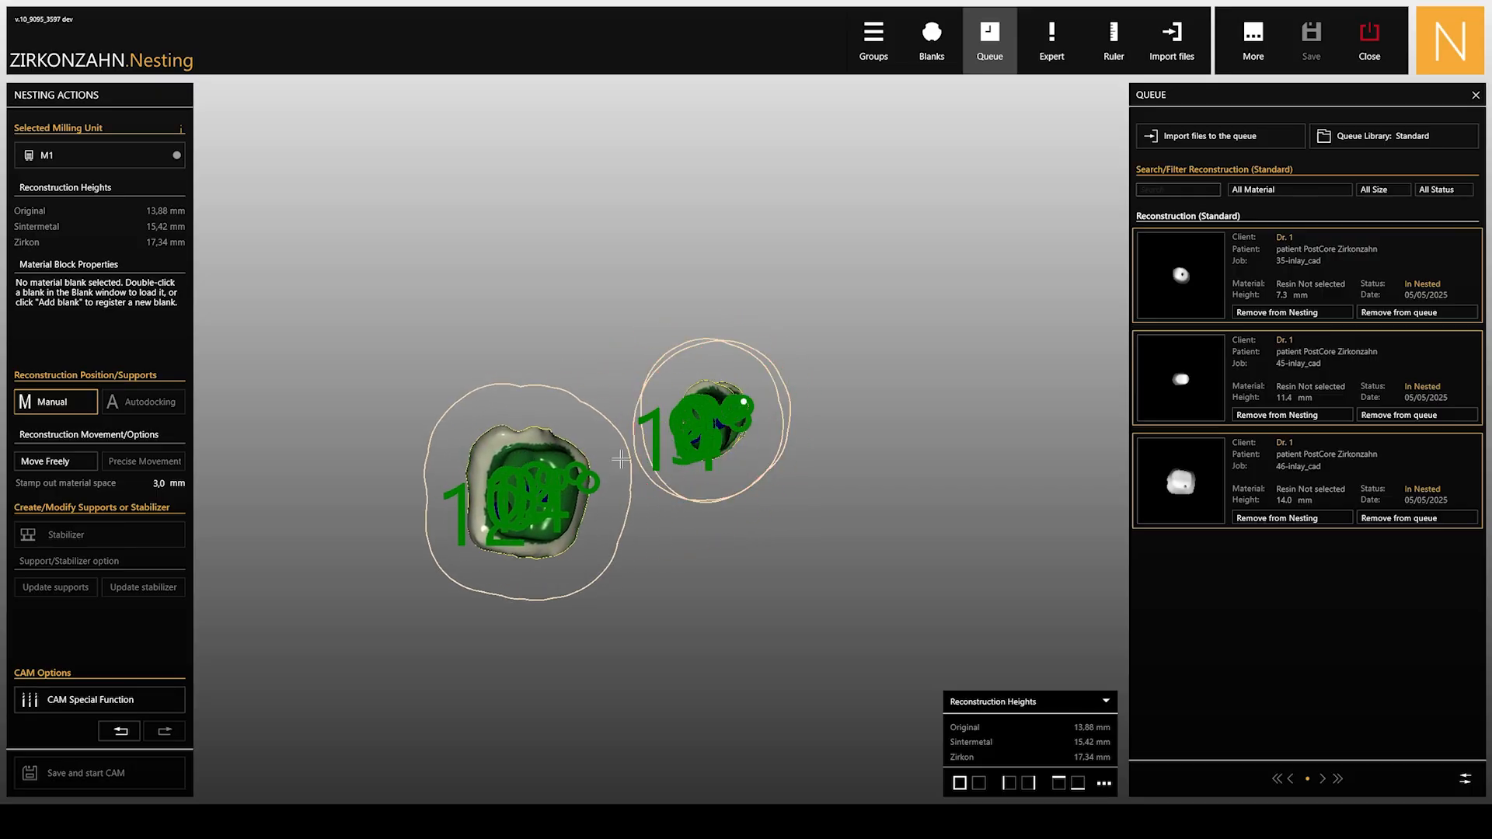
{"action": "left_click_drag", "start_coordinate": [719, 427], "coordinate": [613, 310]}
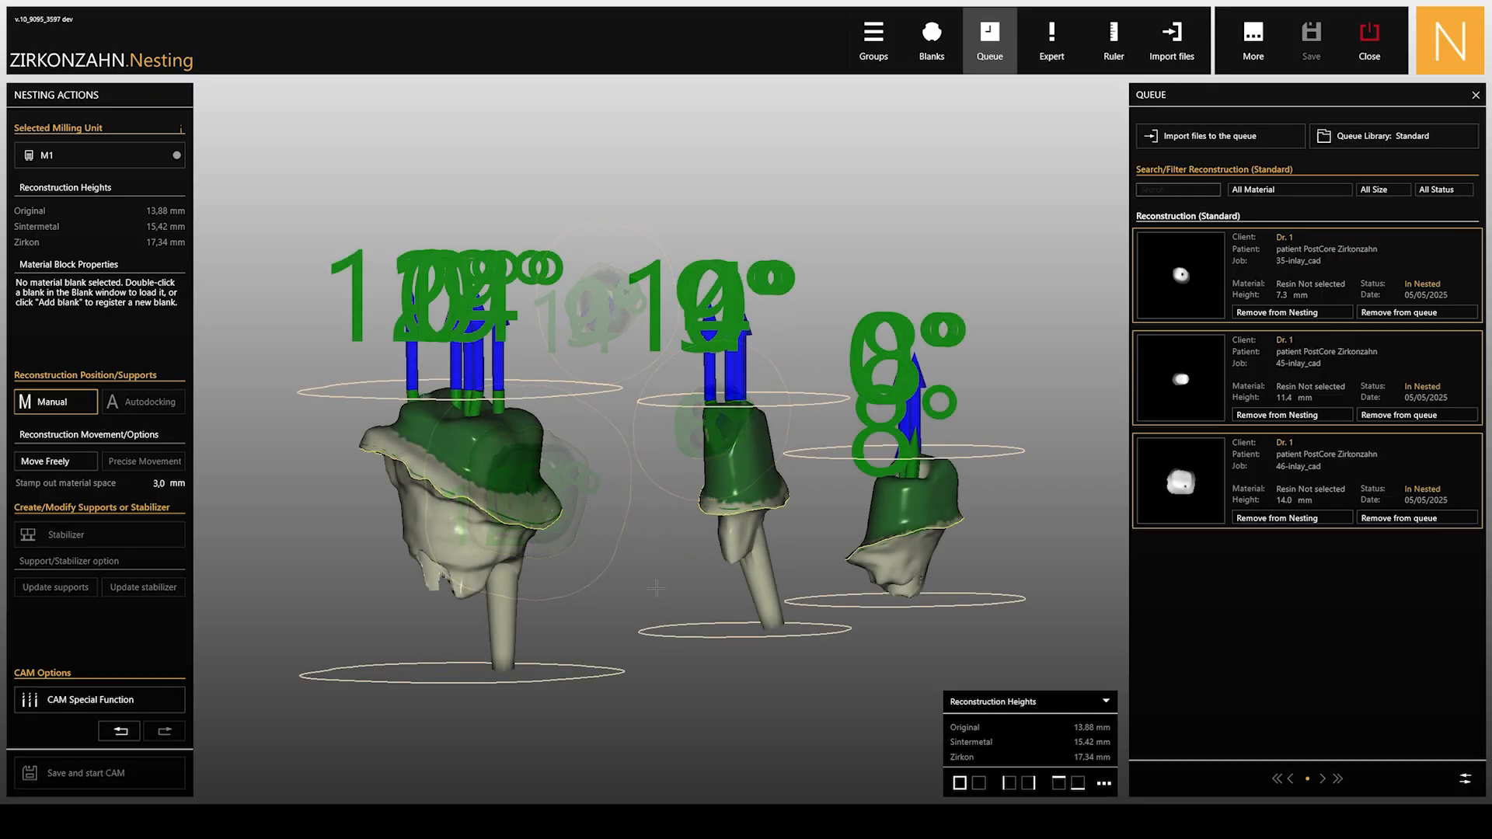
{"action": "mouse_move", "coordinate": [656, 588]}
{"action": "right_mouse_down"}
{"action": "mouse_move", "coordinate": [669, 714]}
{"action": "mouse_move", "coordinate": [668, 598]}
{"action": "right_mouse_up"}
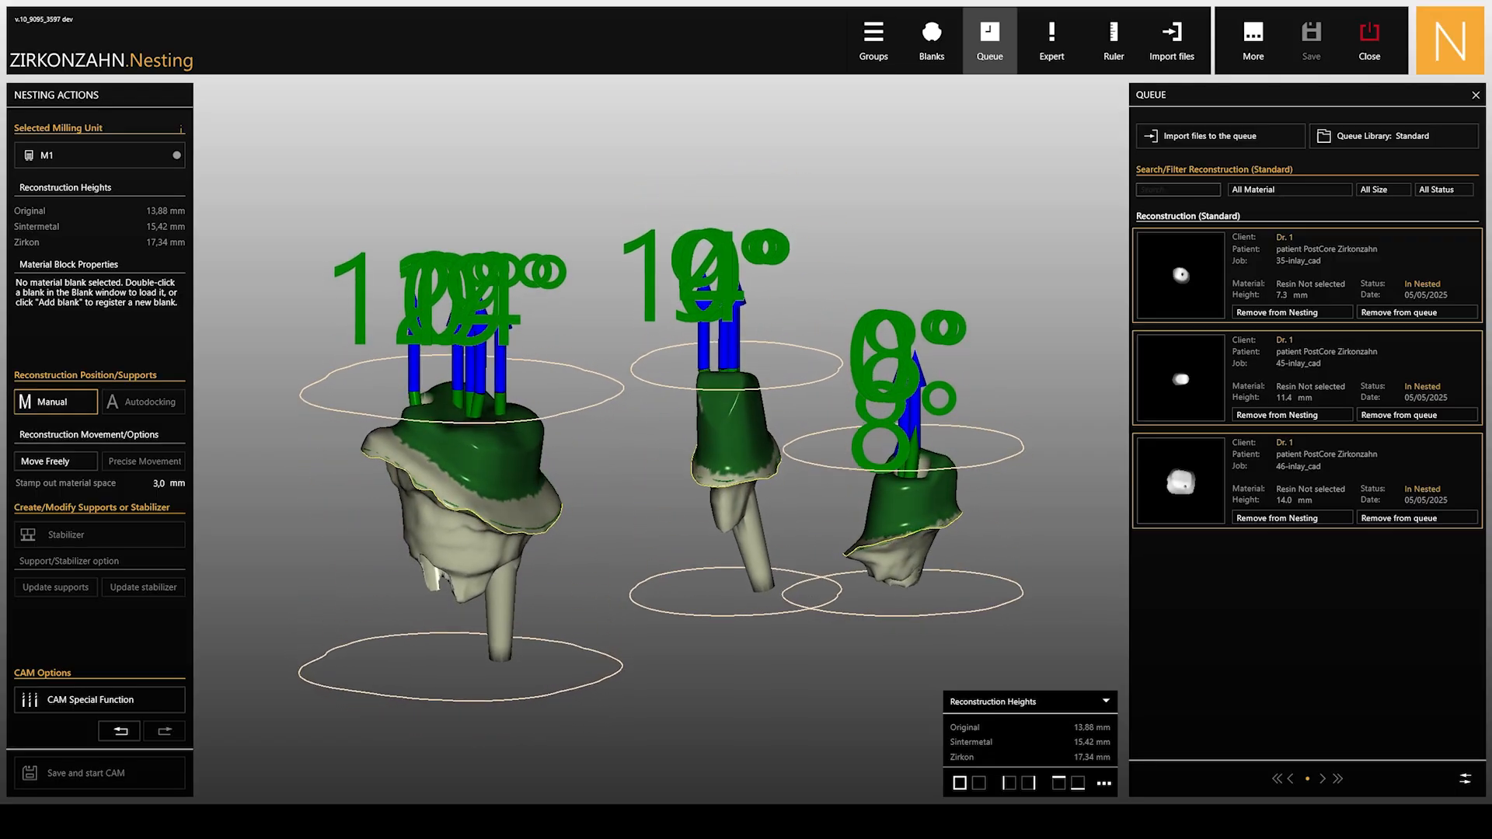
- Register a new Sinternit Postcore blank with the QR-code number OMT2LC90, using the default camera, and load it for nesting
{"action": "left_click", "coordinate": [933, 59]}
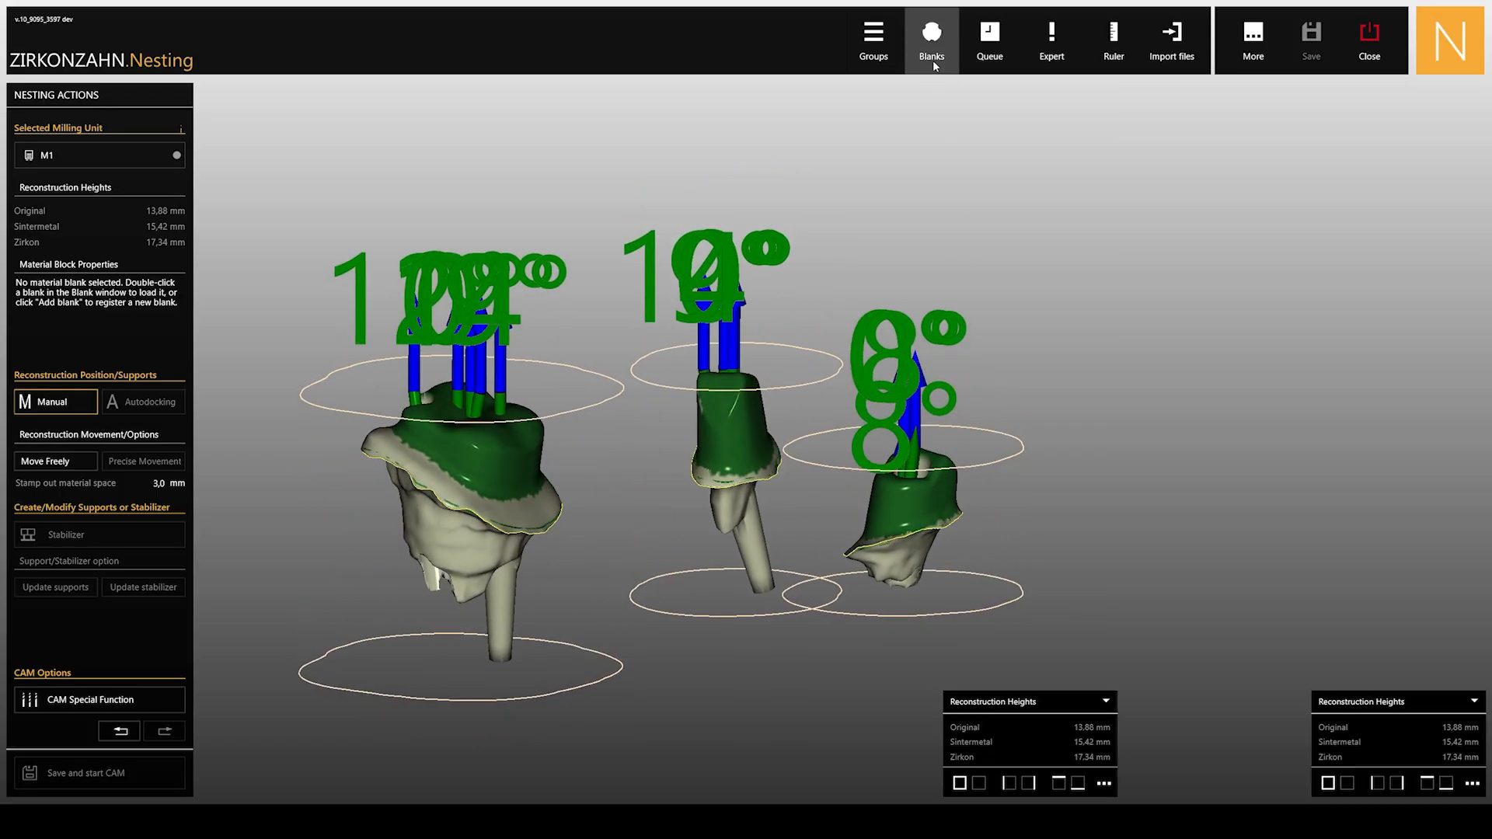
{"action": "left_click", "coordinate": [1183, 137]}
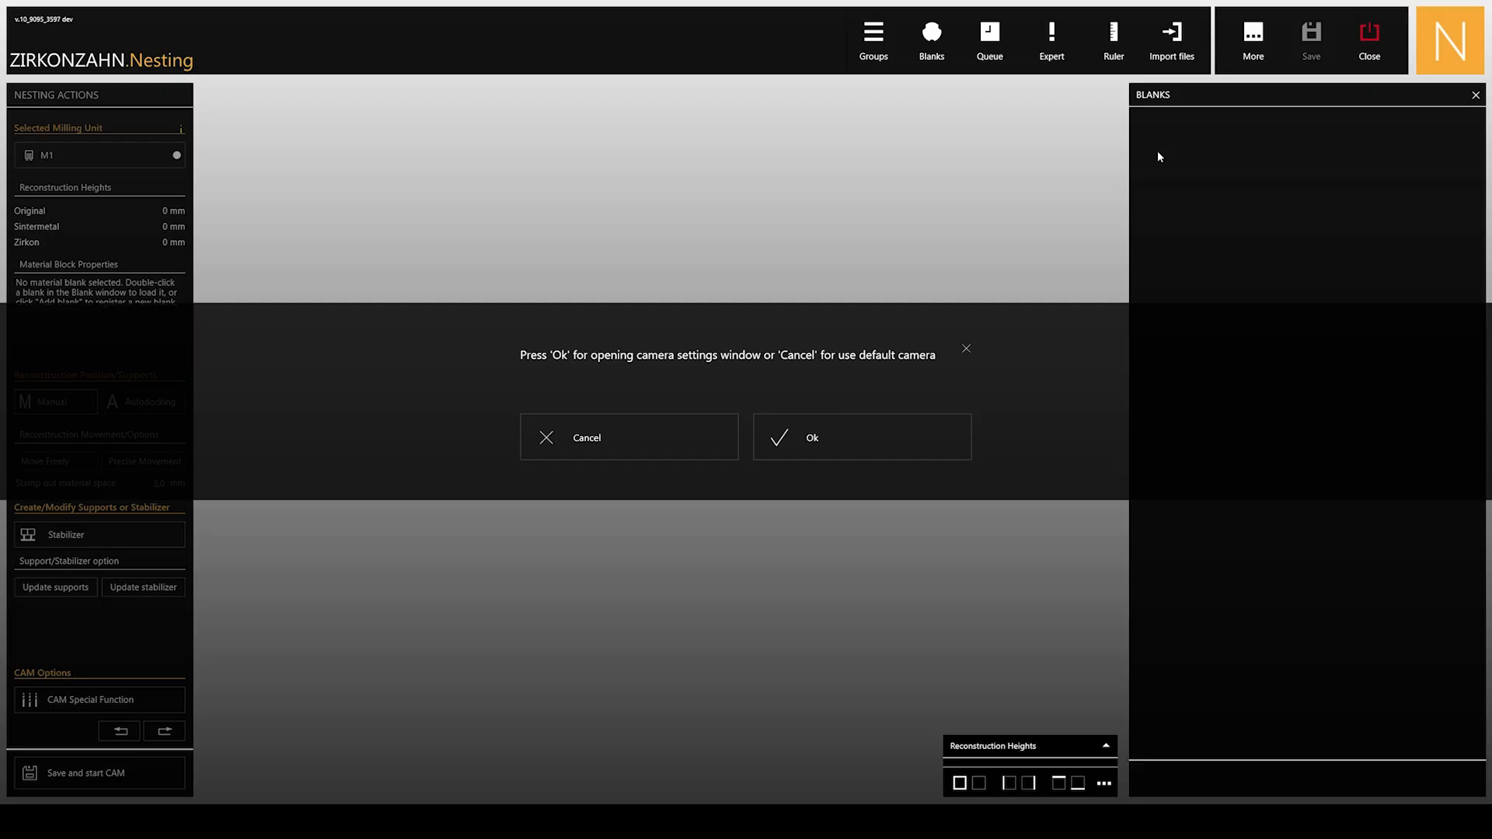
{"action": "left_click", "coordinate": [639, 442]}
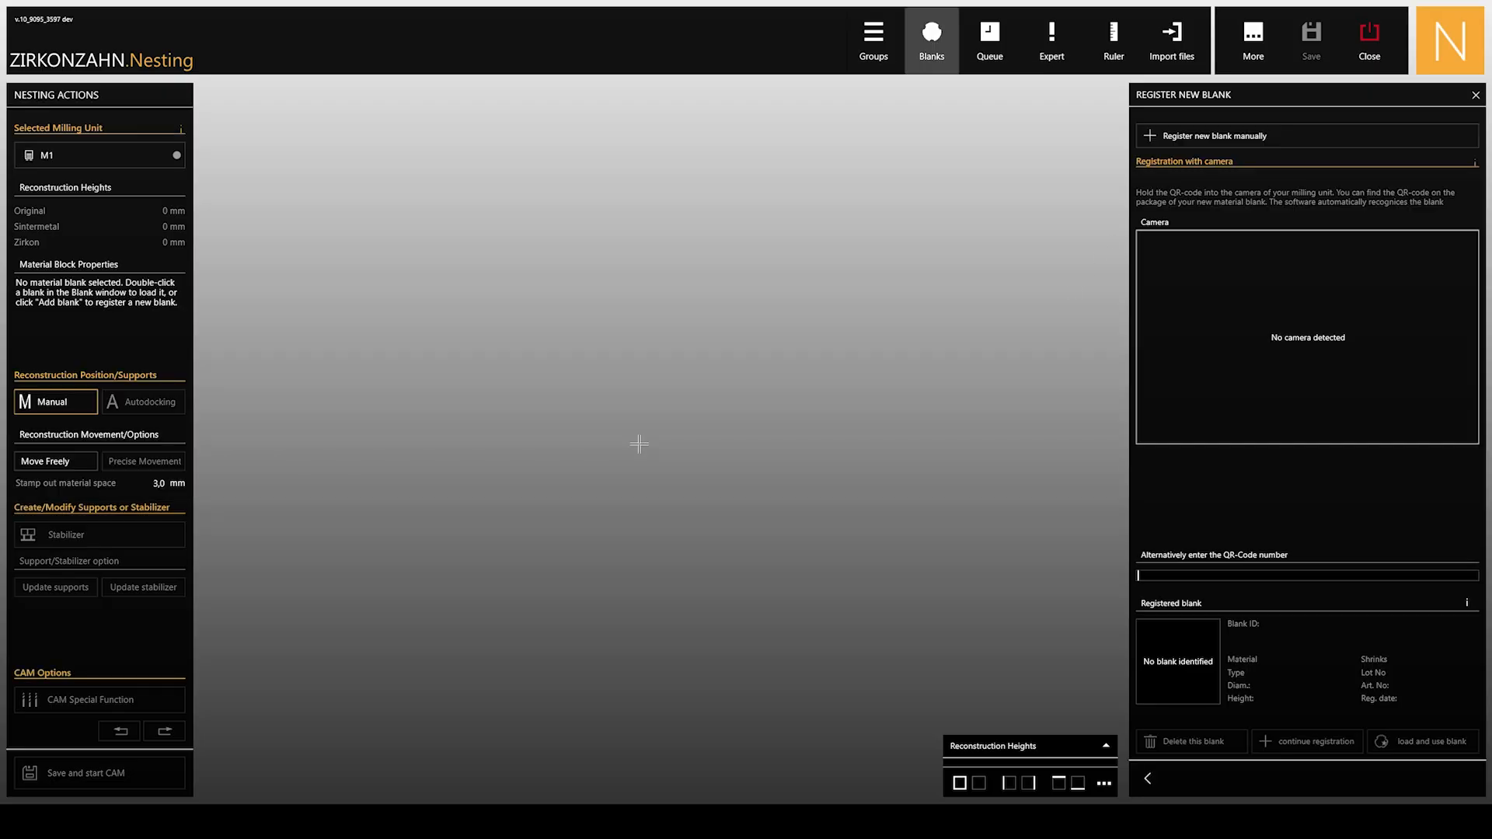
{"action": "left_click", "coordinate": [1173, 578]}
{"action": "key", "text": "Caps_Lock"}
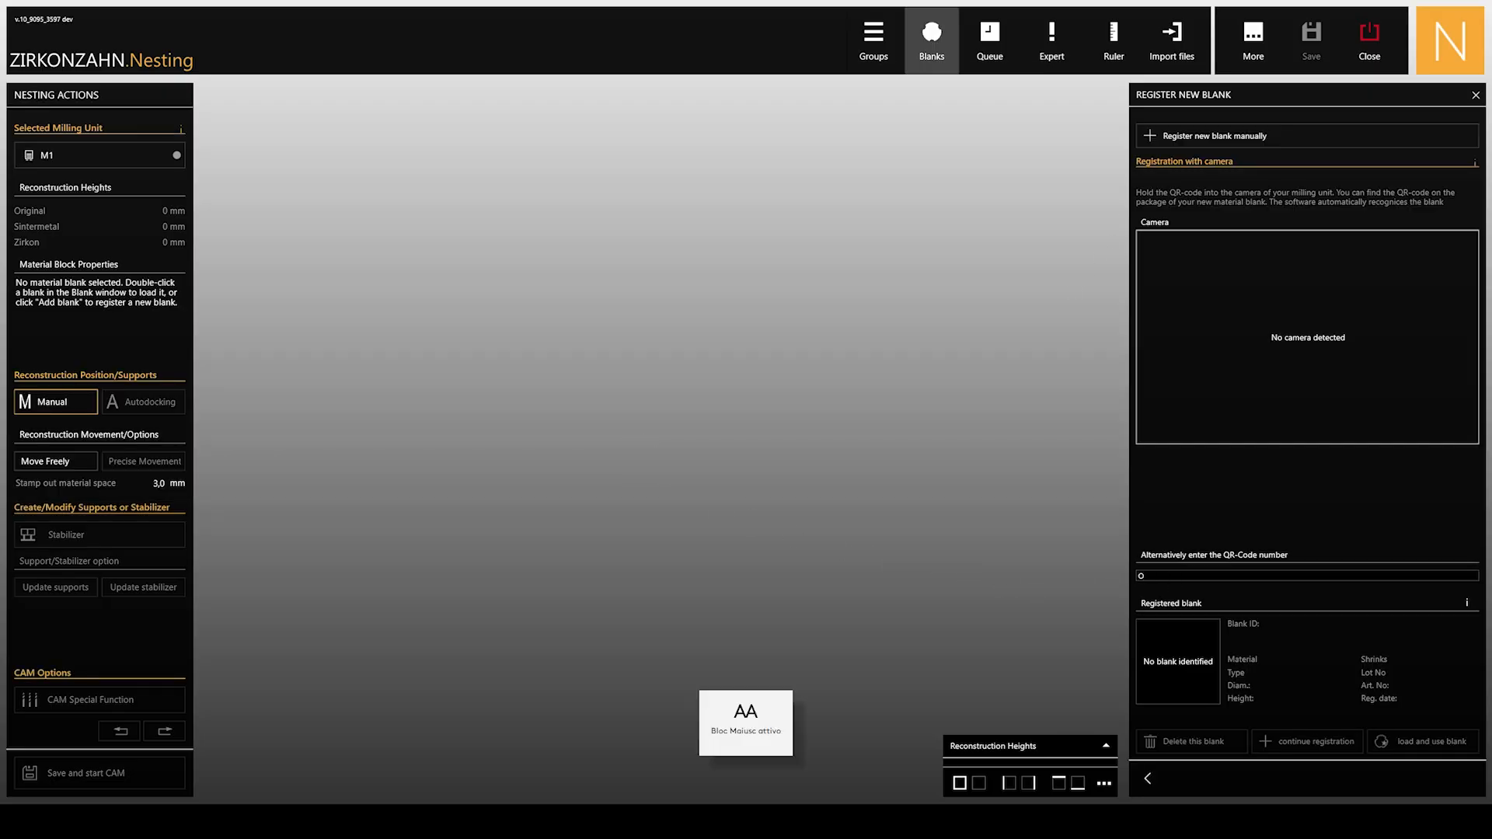
{"action": "type", "text": "OMT2LC90"}
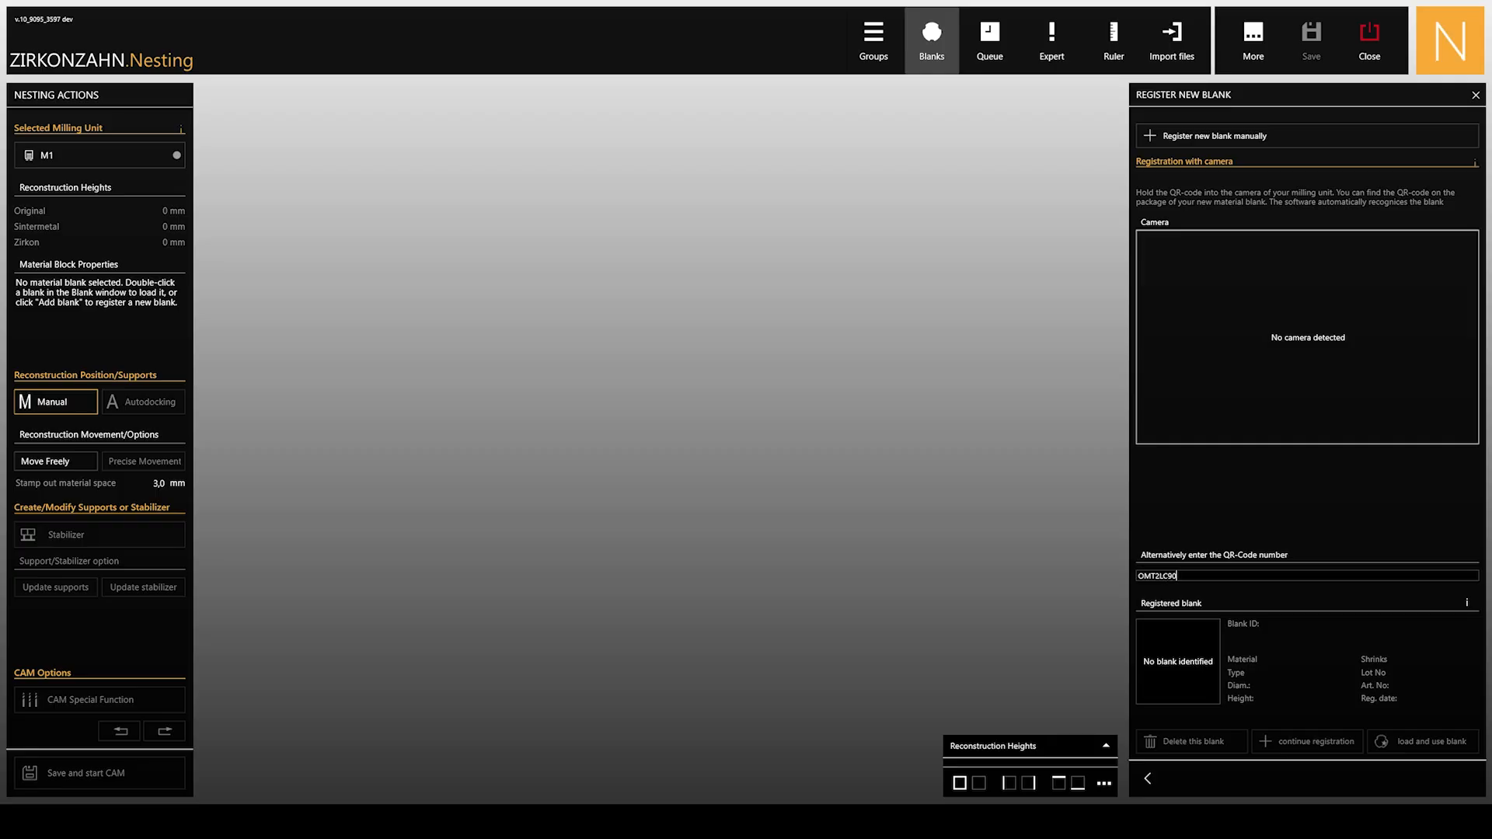
{"action": "key", "text": "Return"}
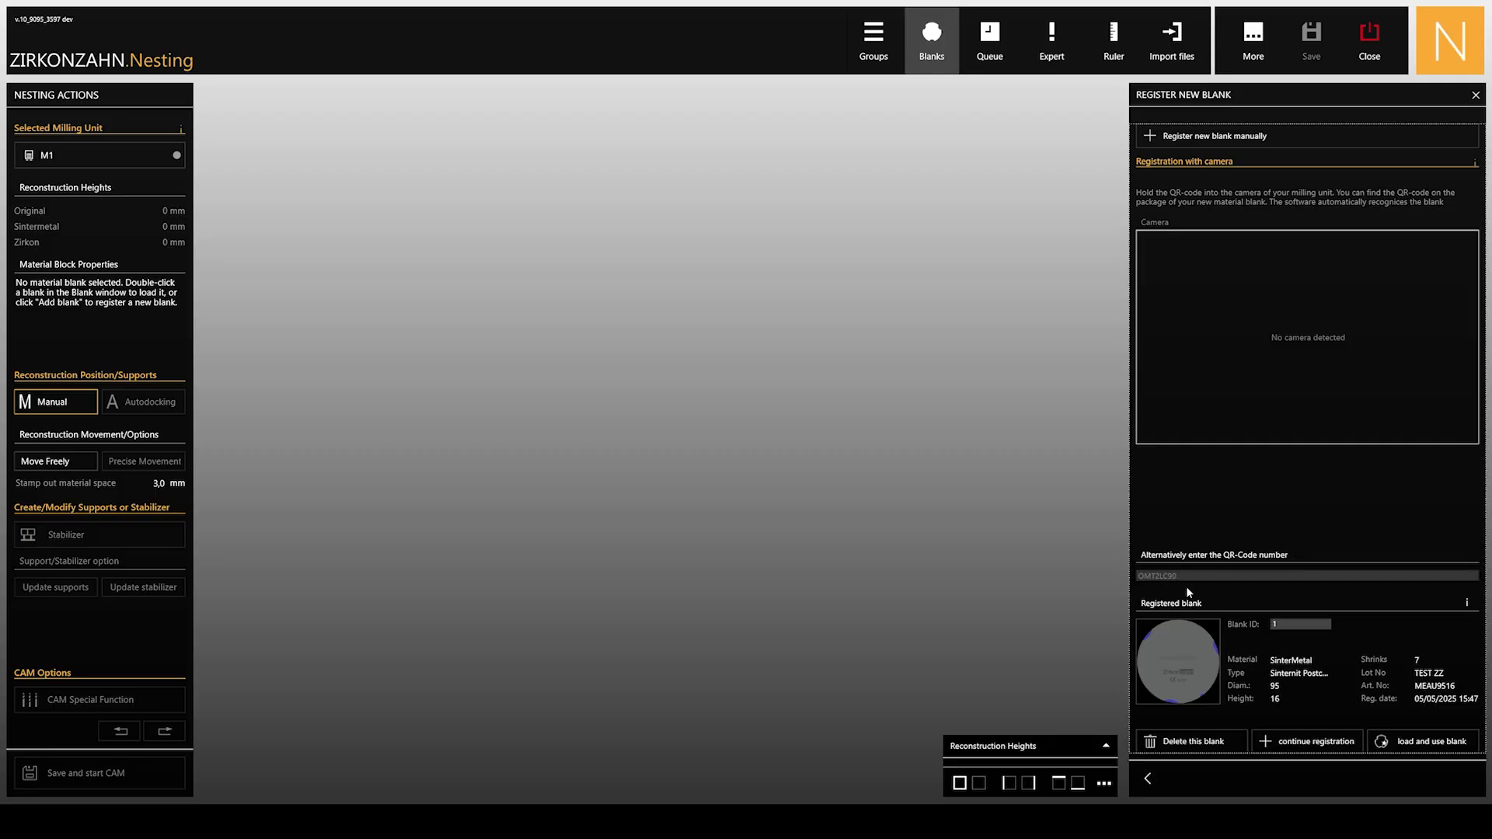
{"action": "left_click", "coordinate": [1411, 749]}
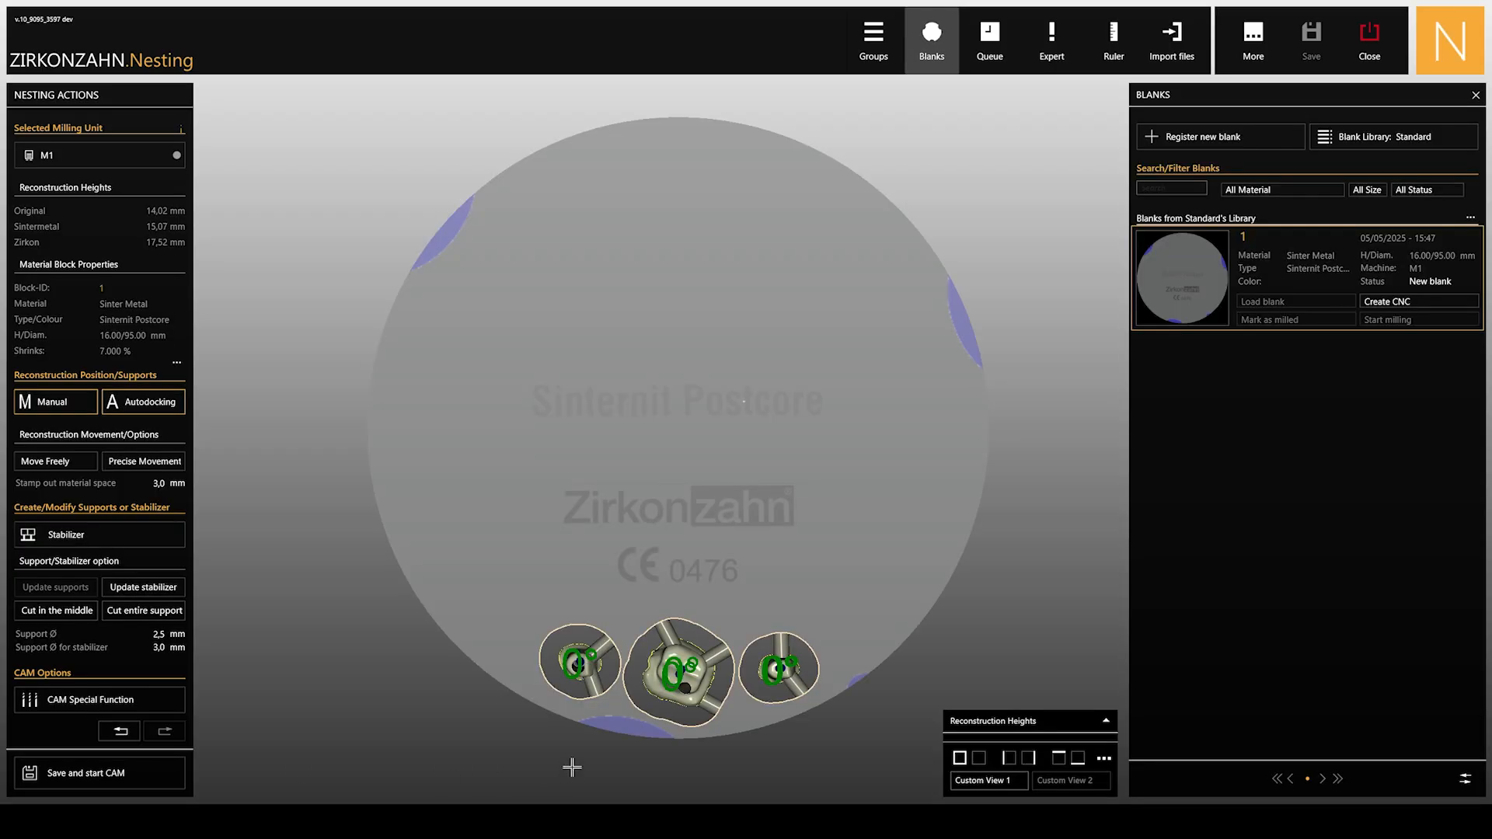
- Set the support diameter to 1.7 mm and update the supports of the nested restorations
{"action": "scroll", "coordinate": [663, 737], "scroll_direction": "up", "scroll_amount": 5}
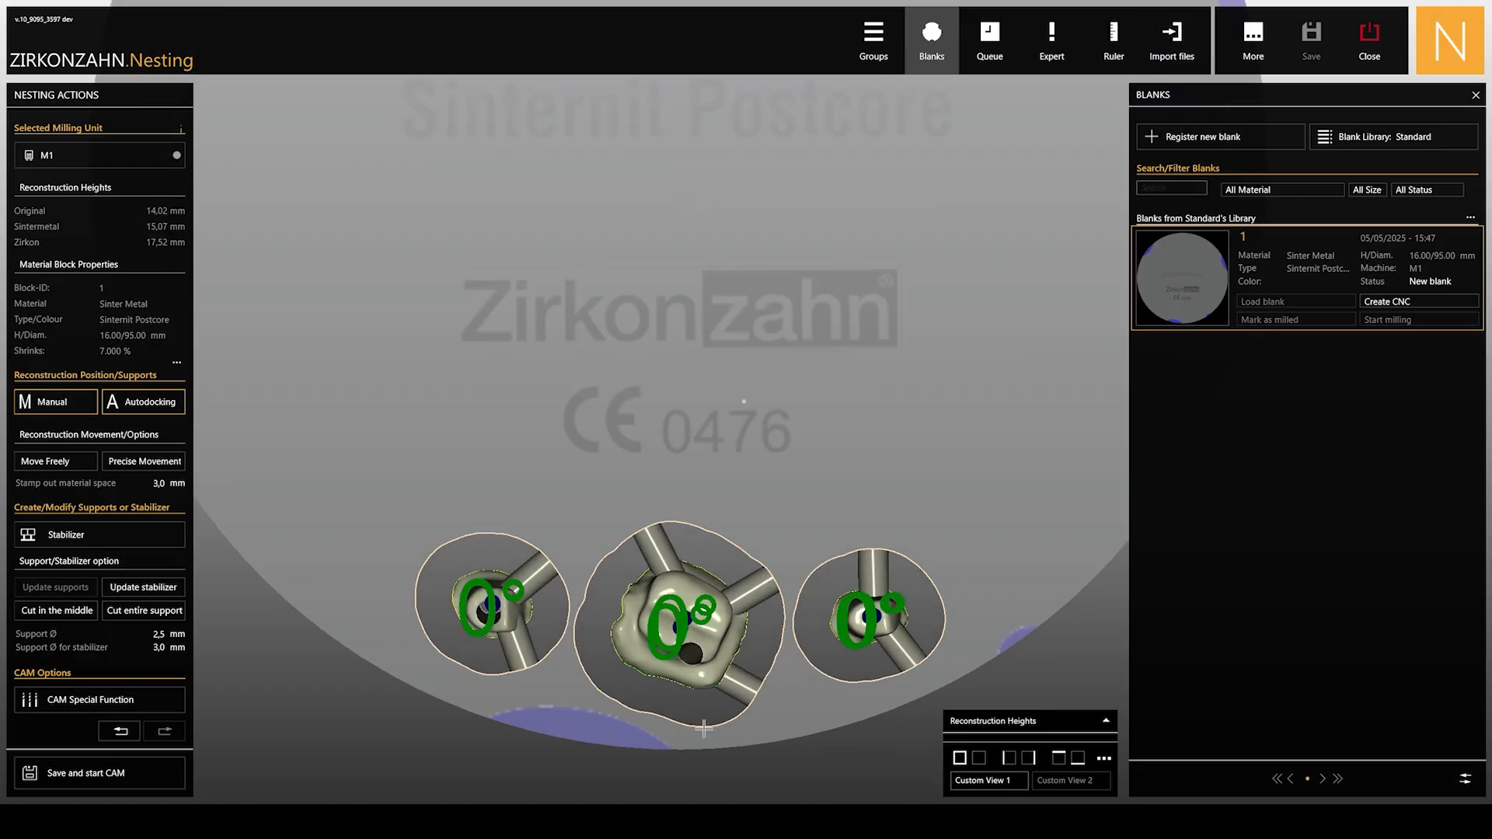
{"action": "left_click", "coordinate": [53, 637]}
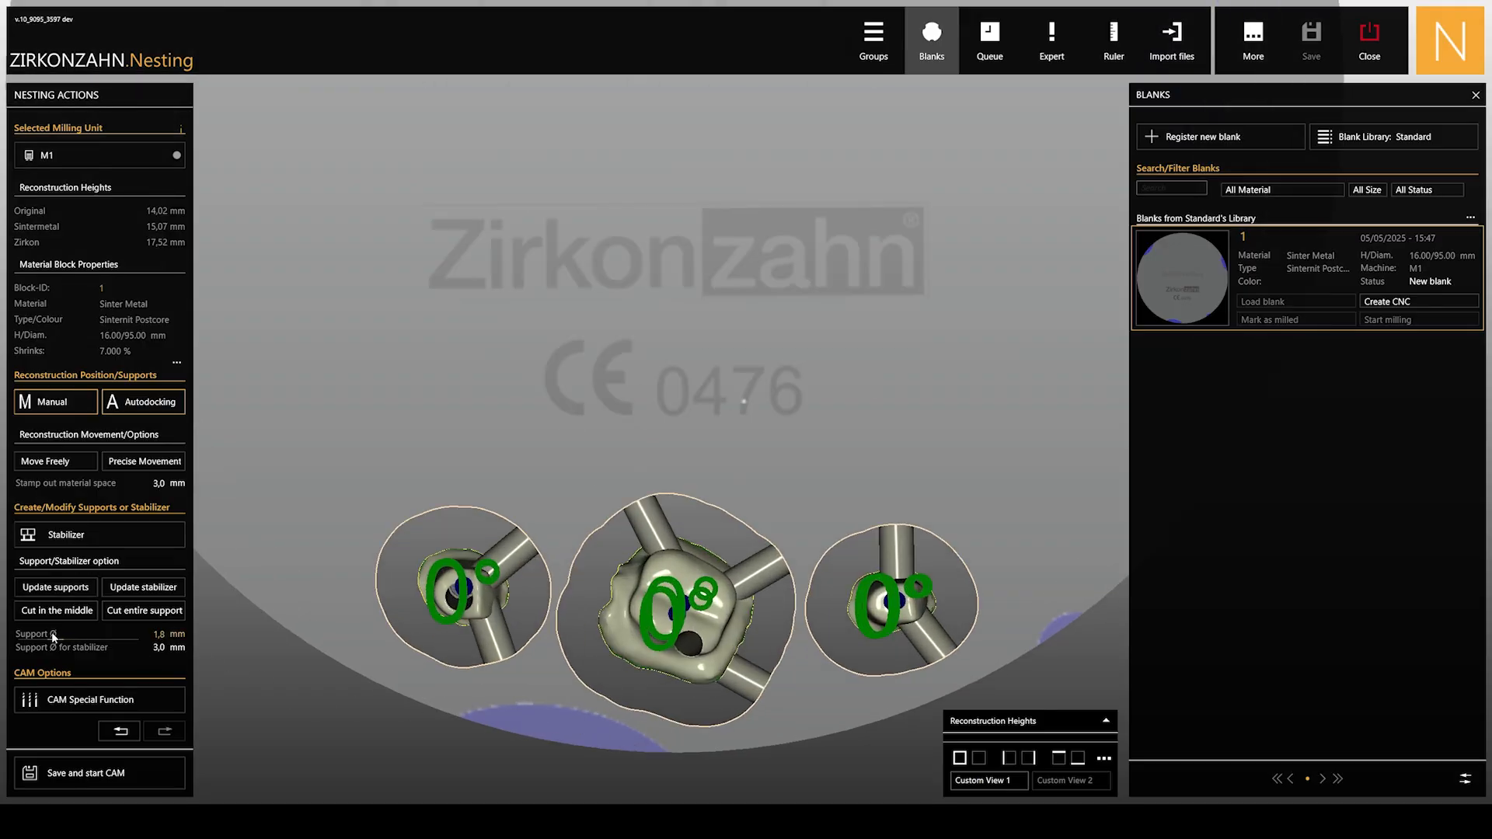
{"action": "left_click", "coordinate": [64, 589]}
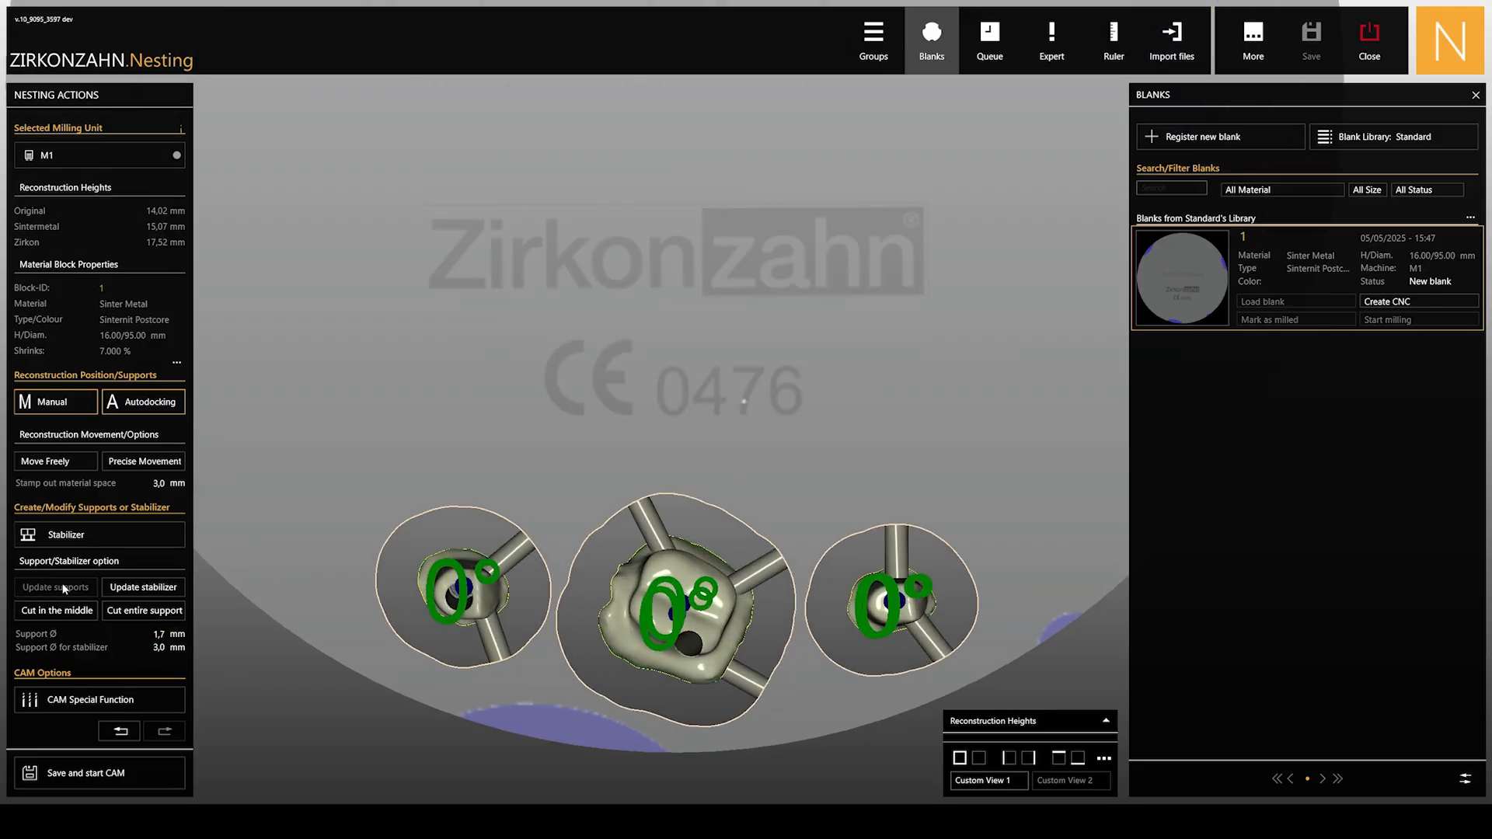
- Add a 3 mm support to one premolar restoration and to the molar restoration, toggling the molar support's Connect next stabilizer option
{"action": "double_click", "coordinate": [431, 586]}
{"action": "left_click_drag", "start_coordinate": [391, 588], "coordinate": [388, 579]}
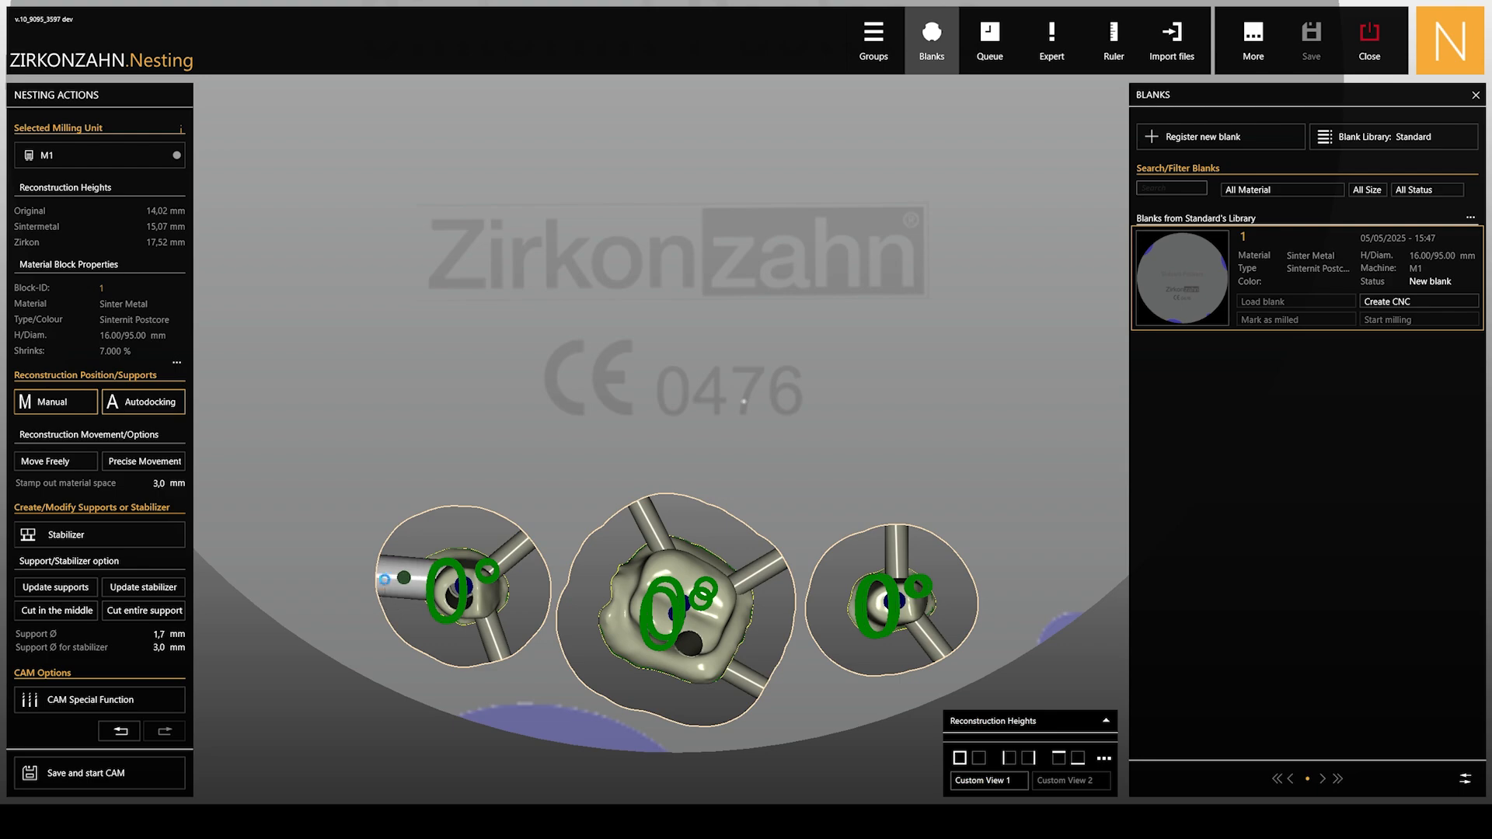
{"action": "right_click", "coordinate": [387, 579]}
{"action": "double_click", "coordinate": [640, 624]}
{"action": "left_click_drag", "start_coordinate": [597, 677], "coordinate": [586, 666]}
{"action": "right_click", "coordinate": [586, 666]}
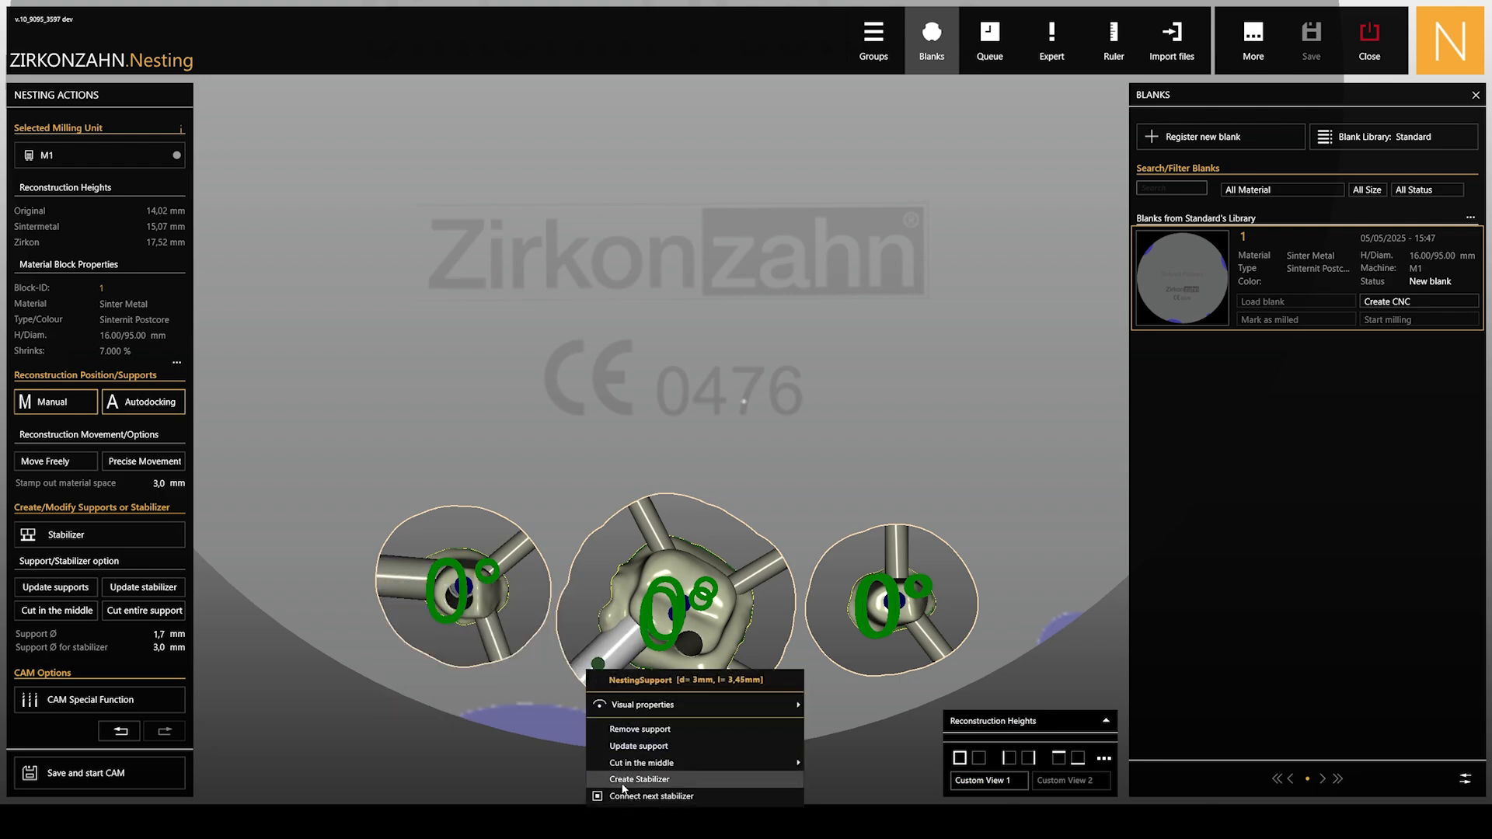
{"action": "left_click", "coordinate": [625, 798]}
- Add a support to the other premolar restoration, toggle its Connect next stabilizer option and update the supports
{"action": "double_click", "coordinate": [864, 606]}
{"action": "right_click", "coordinate": [817, 603]}
{"action": "left_click", "coordinate": [826, 731]}
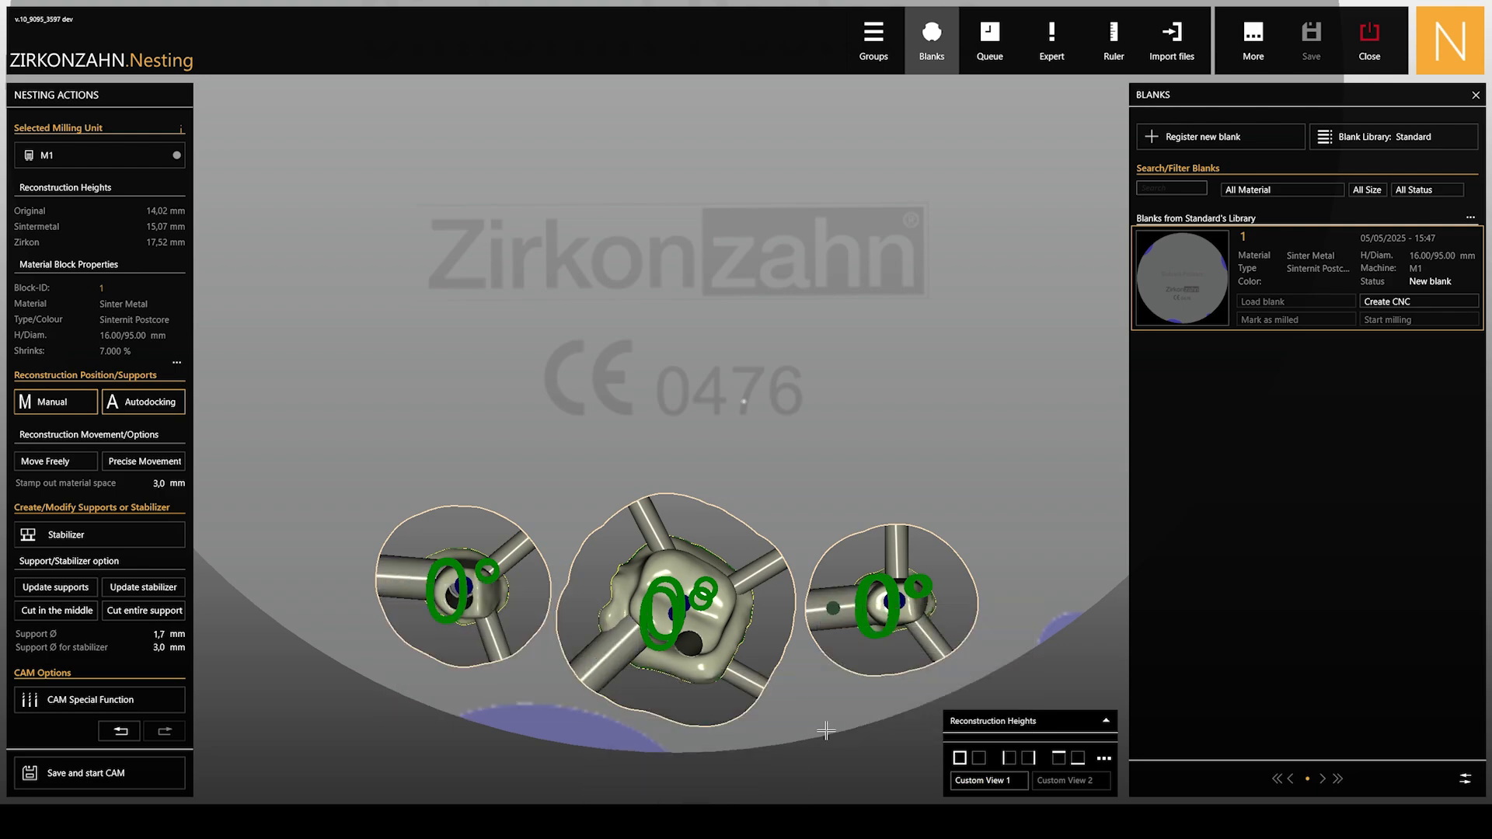
{"action": "left_click", "coordinate": [71, 588]}
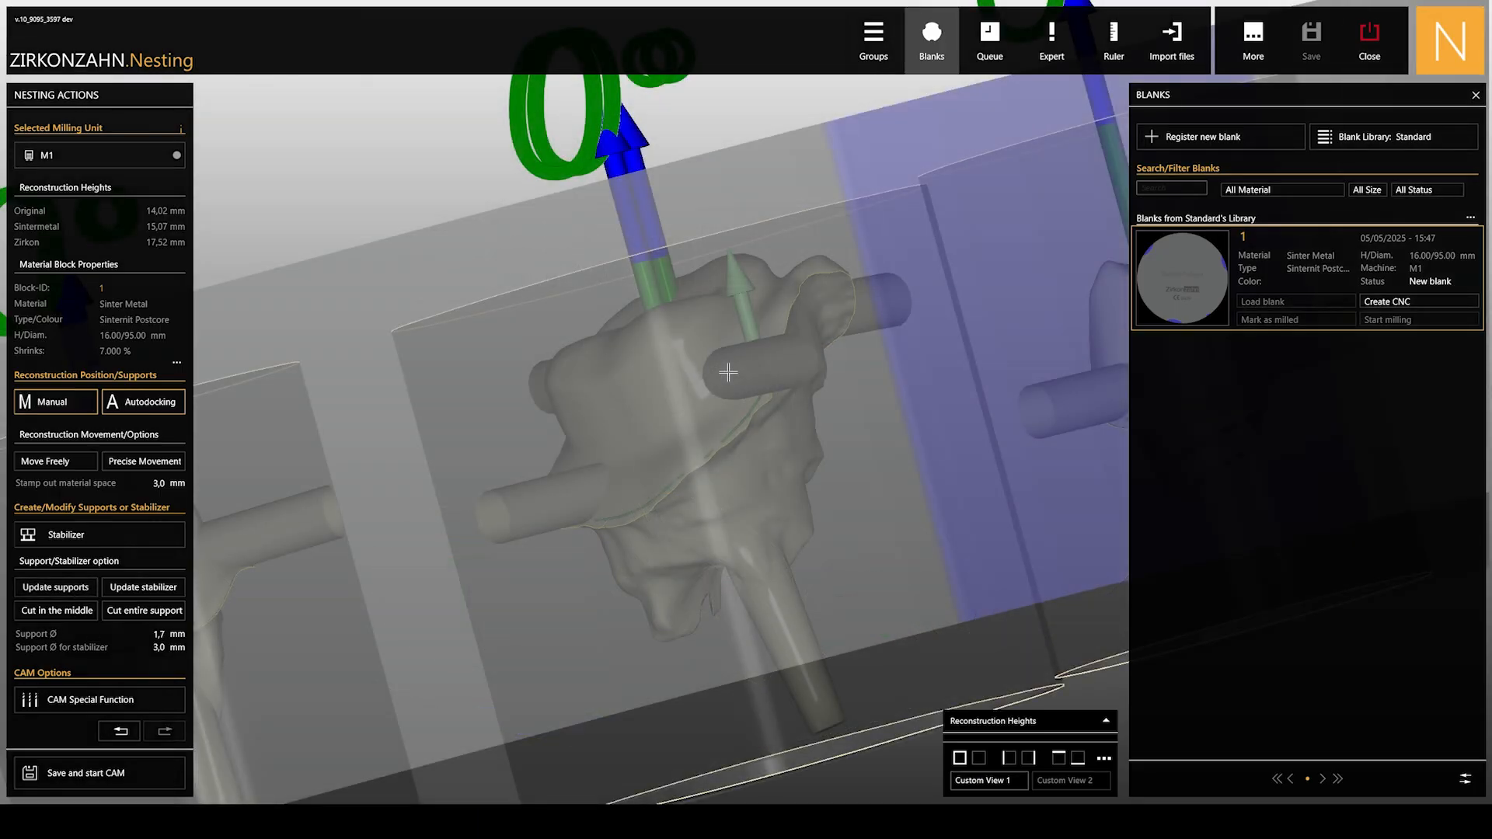
- Reposition the supports on the molar restoration and on a premolar restoration inside the blank
{"action": "left_click_drag", "start_coordinate": [727, 377], "coordinate": [712, 408]}
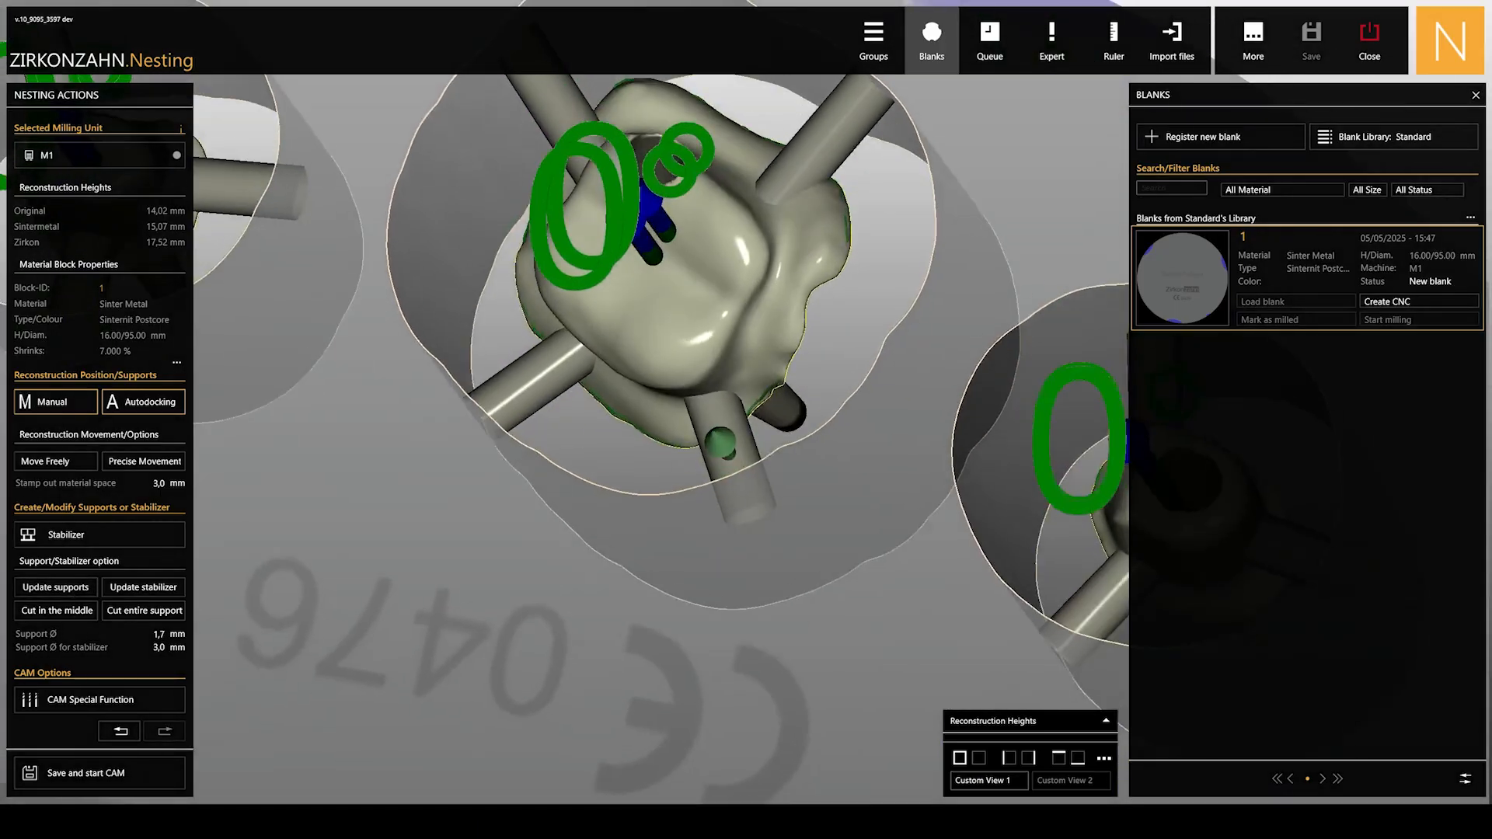
{"action": "scroll", "coordinate": [742, 510], "scroll_direction": "up", "scroll_amount": 3}
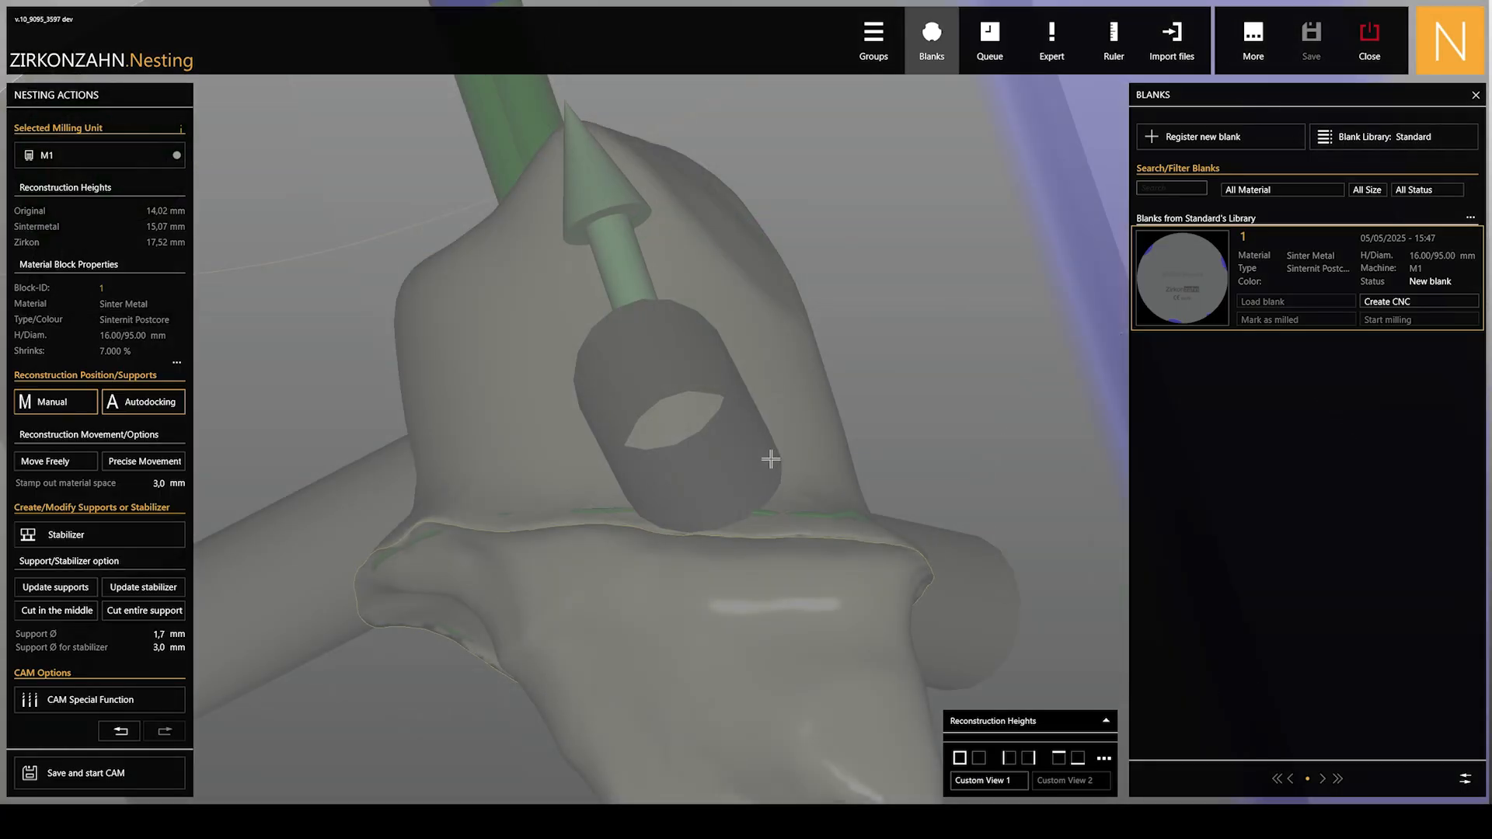
{"action": "left_click_drag", "start_coordinate": [770, 459], "coordinate": [753, 463]}
{"action": "left_click_drag", "start_coordinate": [614, 282], "coordinate": [656, 316]}
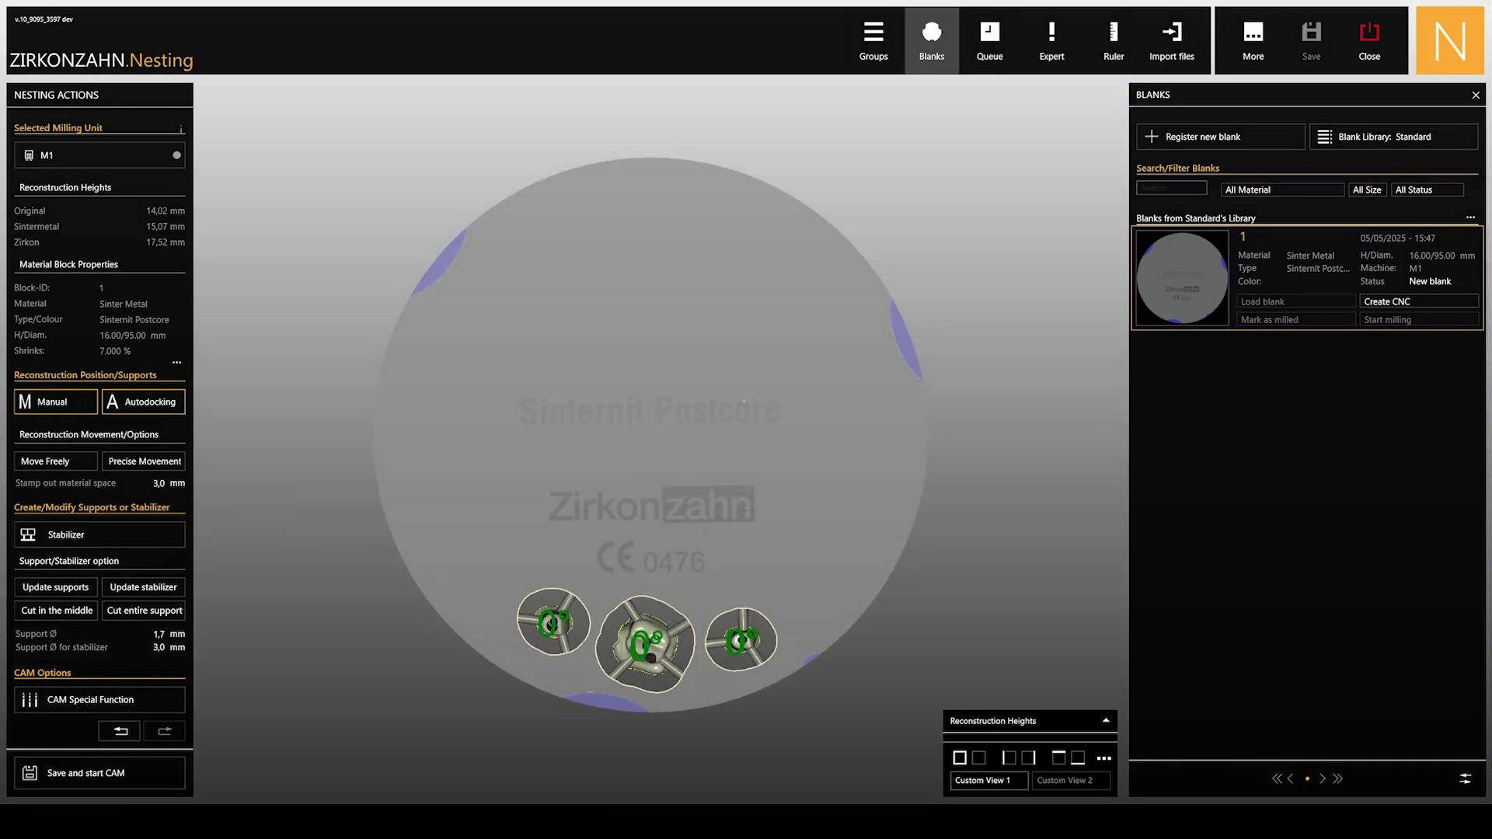
- Save the nesting under the suggested file name and start the CNC calculation with High Quality strategy and the 0,3C and 1,5A XL tools
{"action": "left_click", "coordinate": [168, 780]}
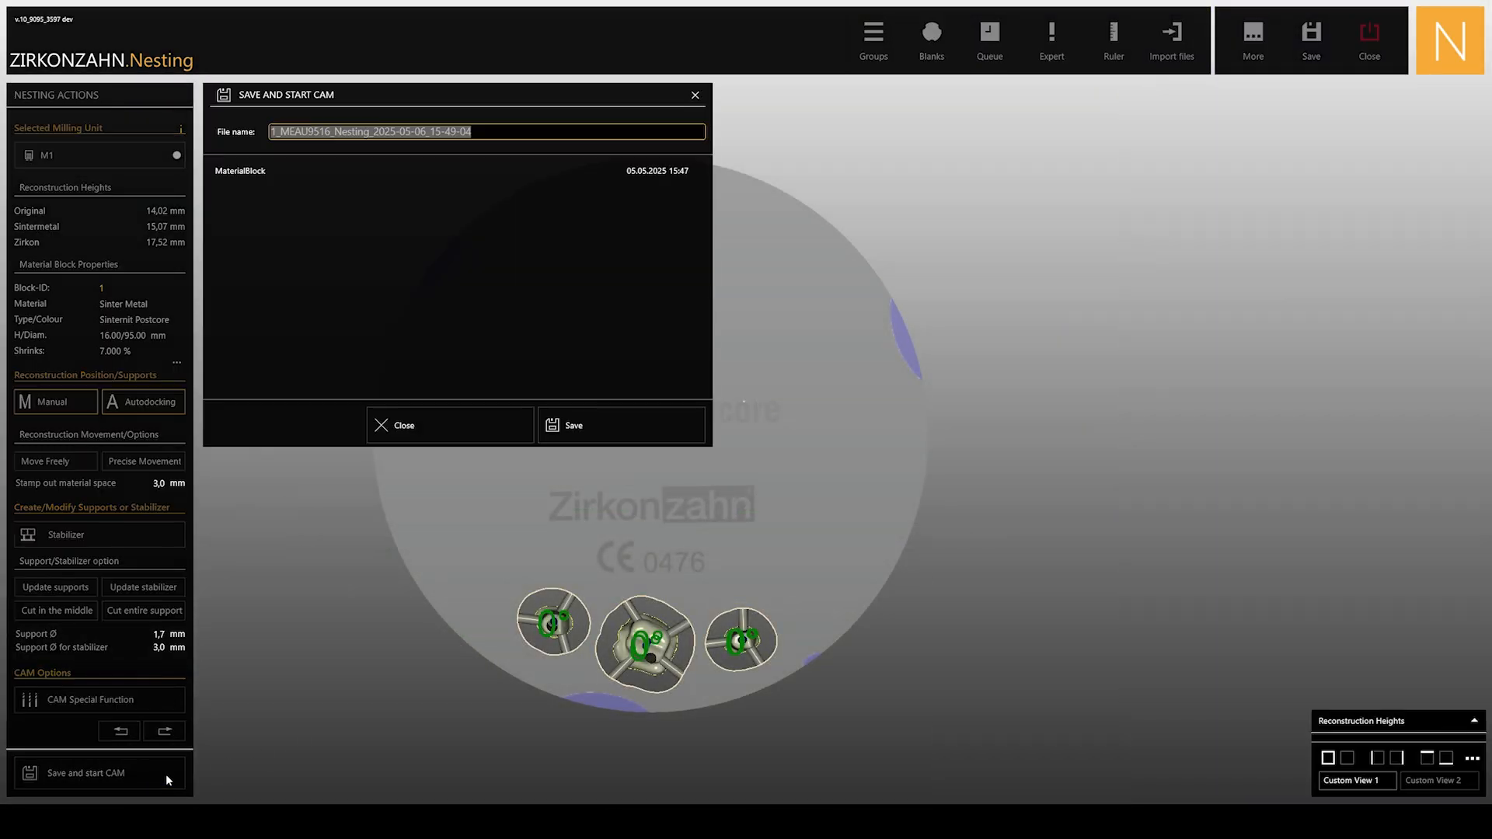
{"action": "left_click", "coordinate": [615, 435]}
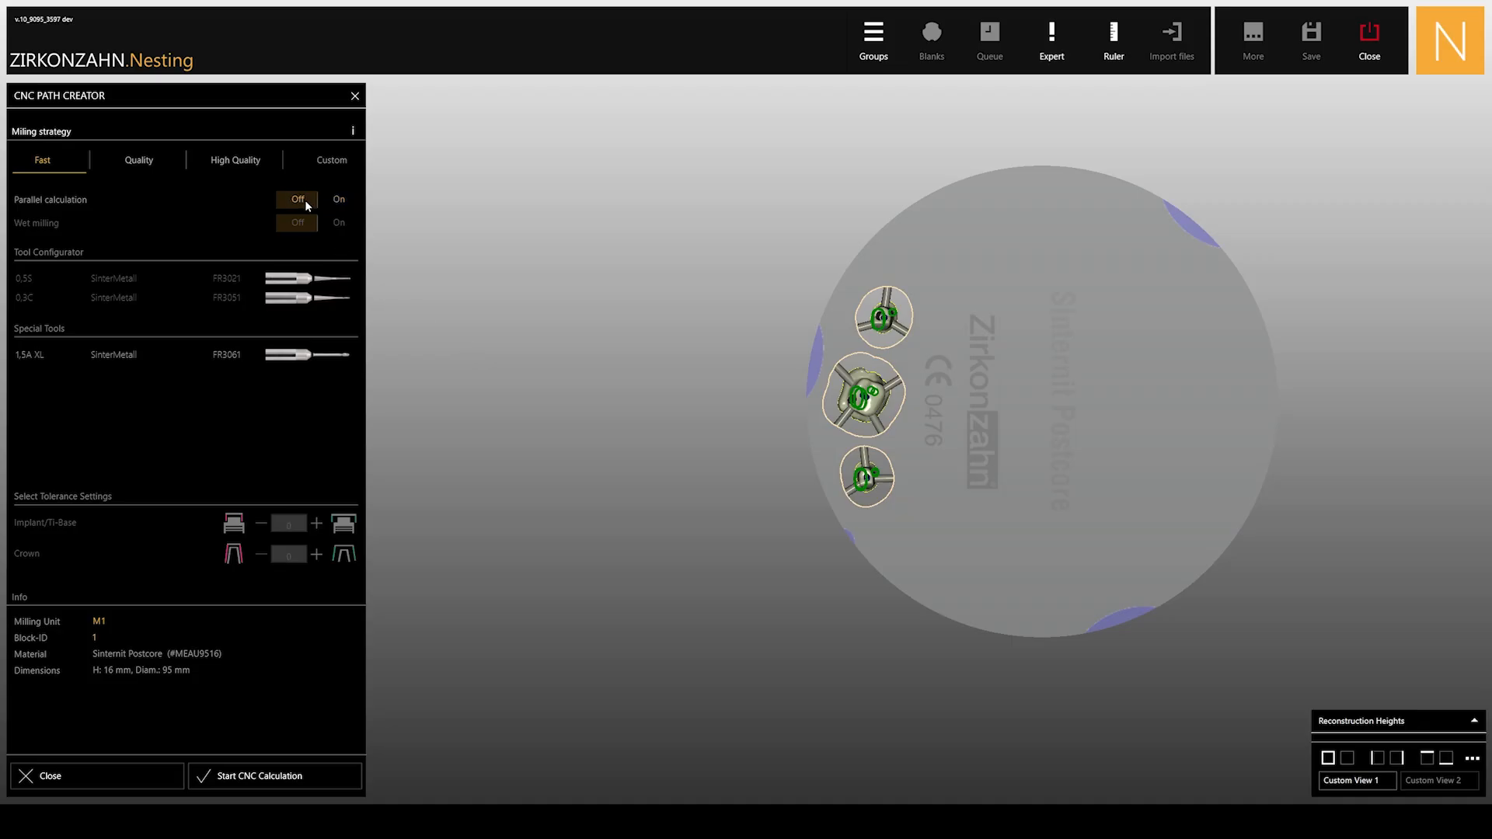
{"action": "left_click", "coordinate": [236, 160]}
{"action": "left_click", "coordinate": [254, 299]}
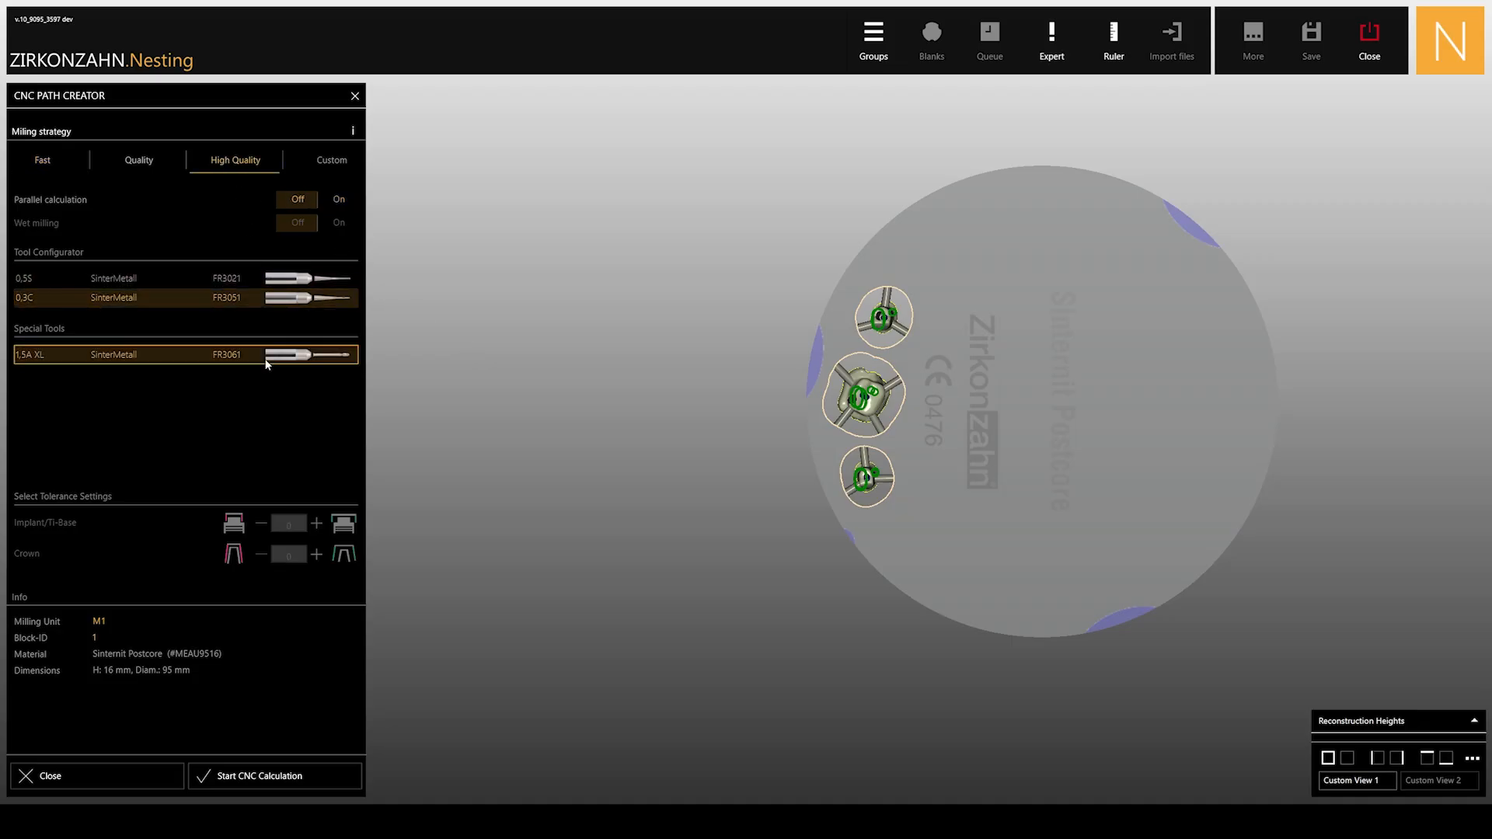
{"action": "left_click", "coordinate": [268, 777]}
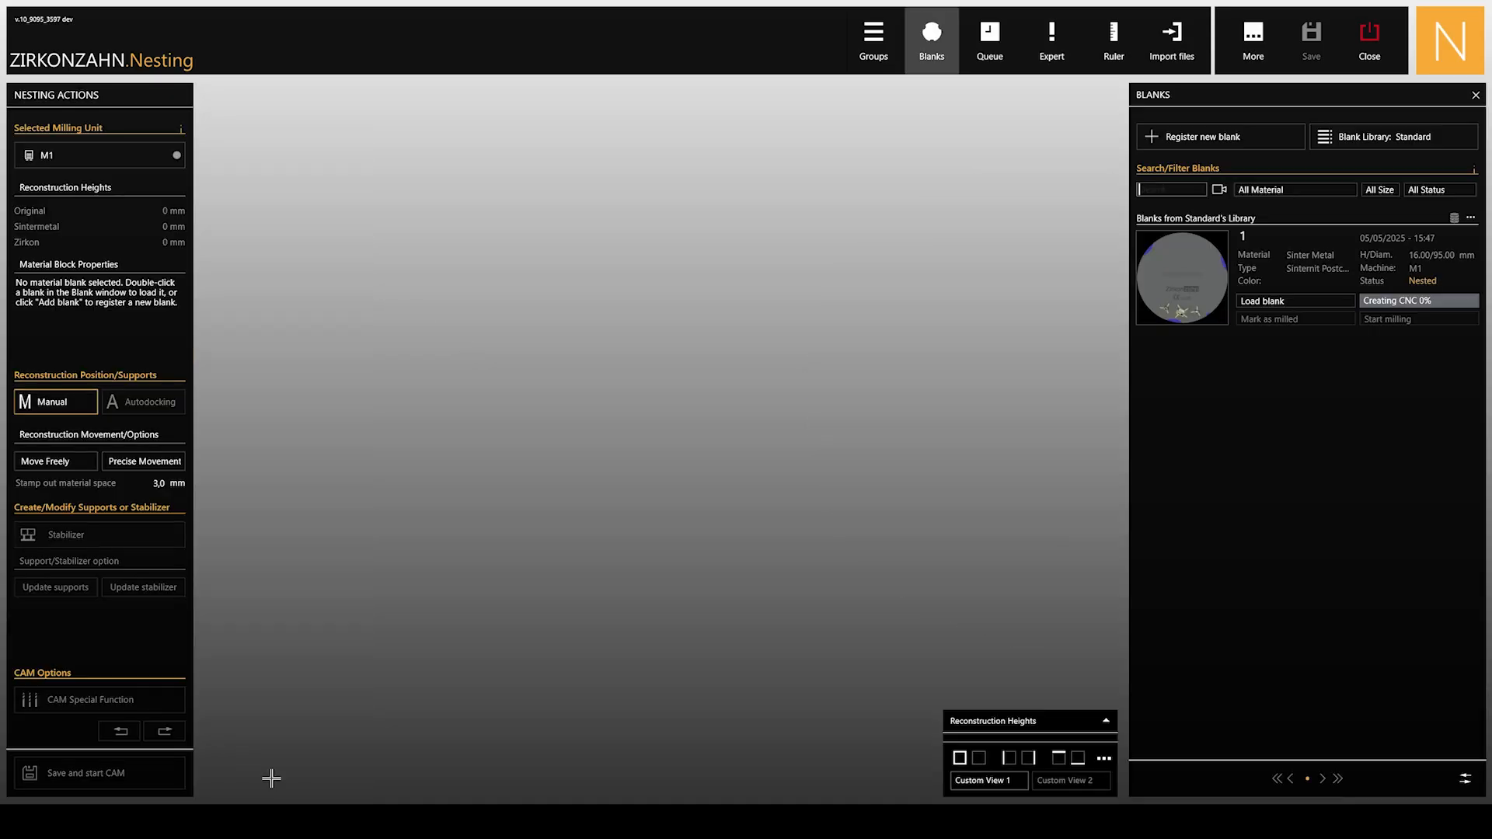